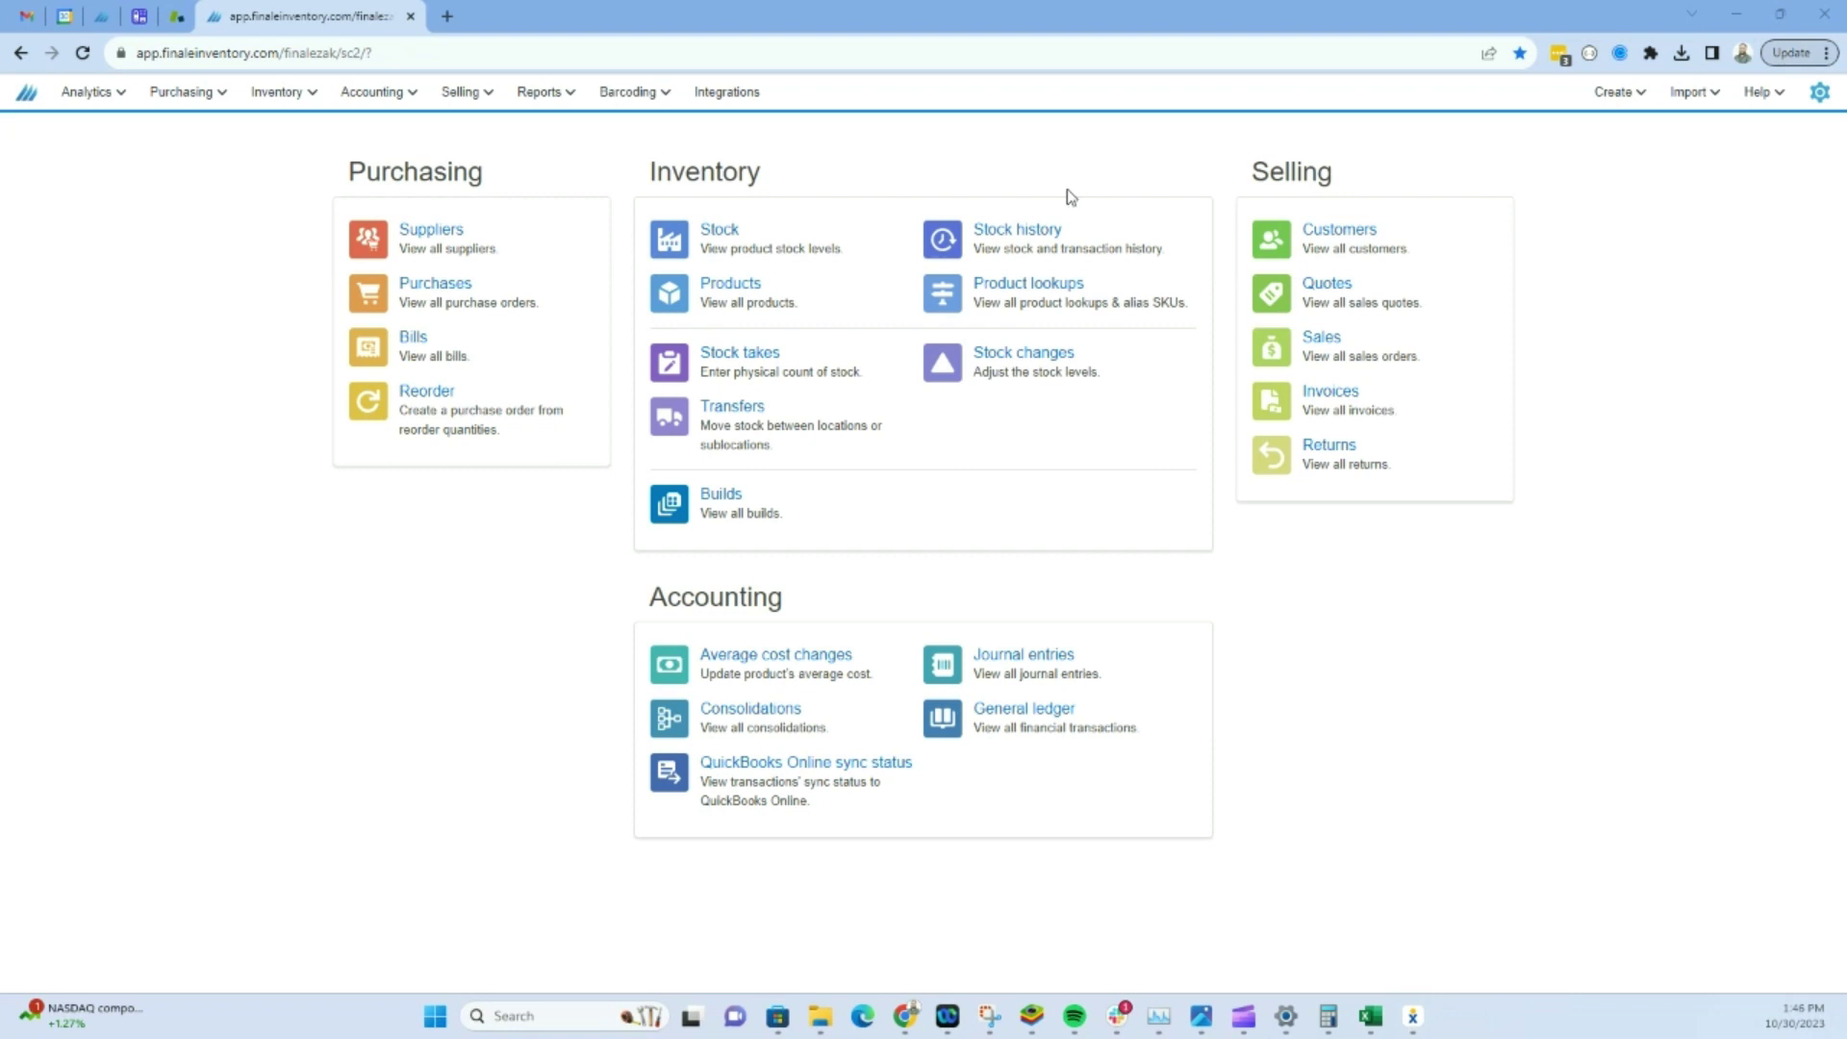
# - Glance at the Import options from the Finale home page on the way to the sales list
pyautogui.click(1693, 92)
# - Go to the Sales list and start a batch import of sales orders
pyautogui.click(1324, 339)
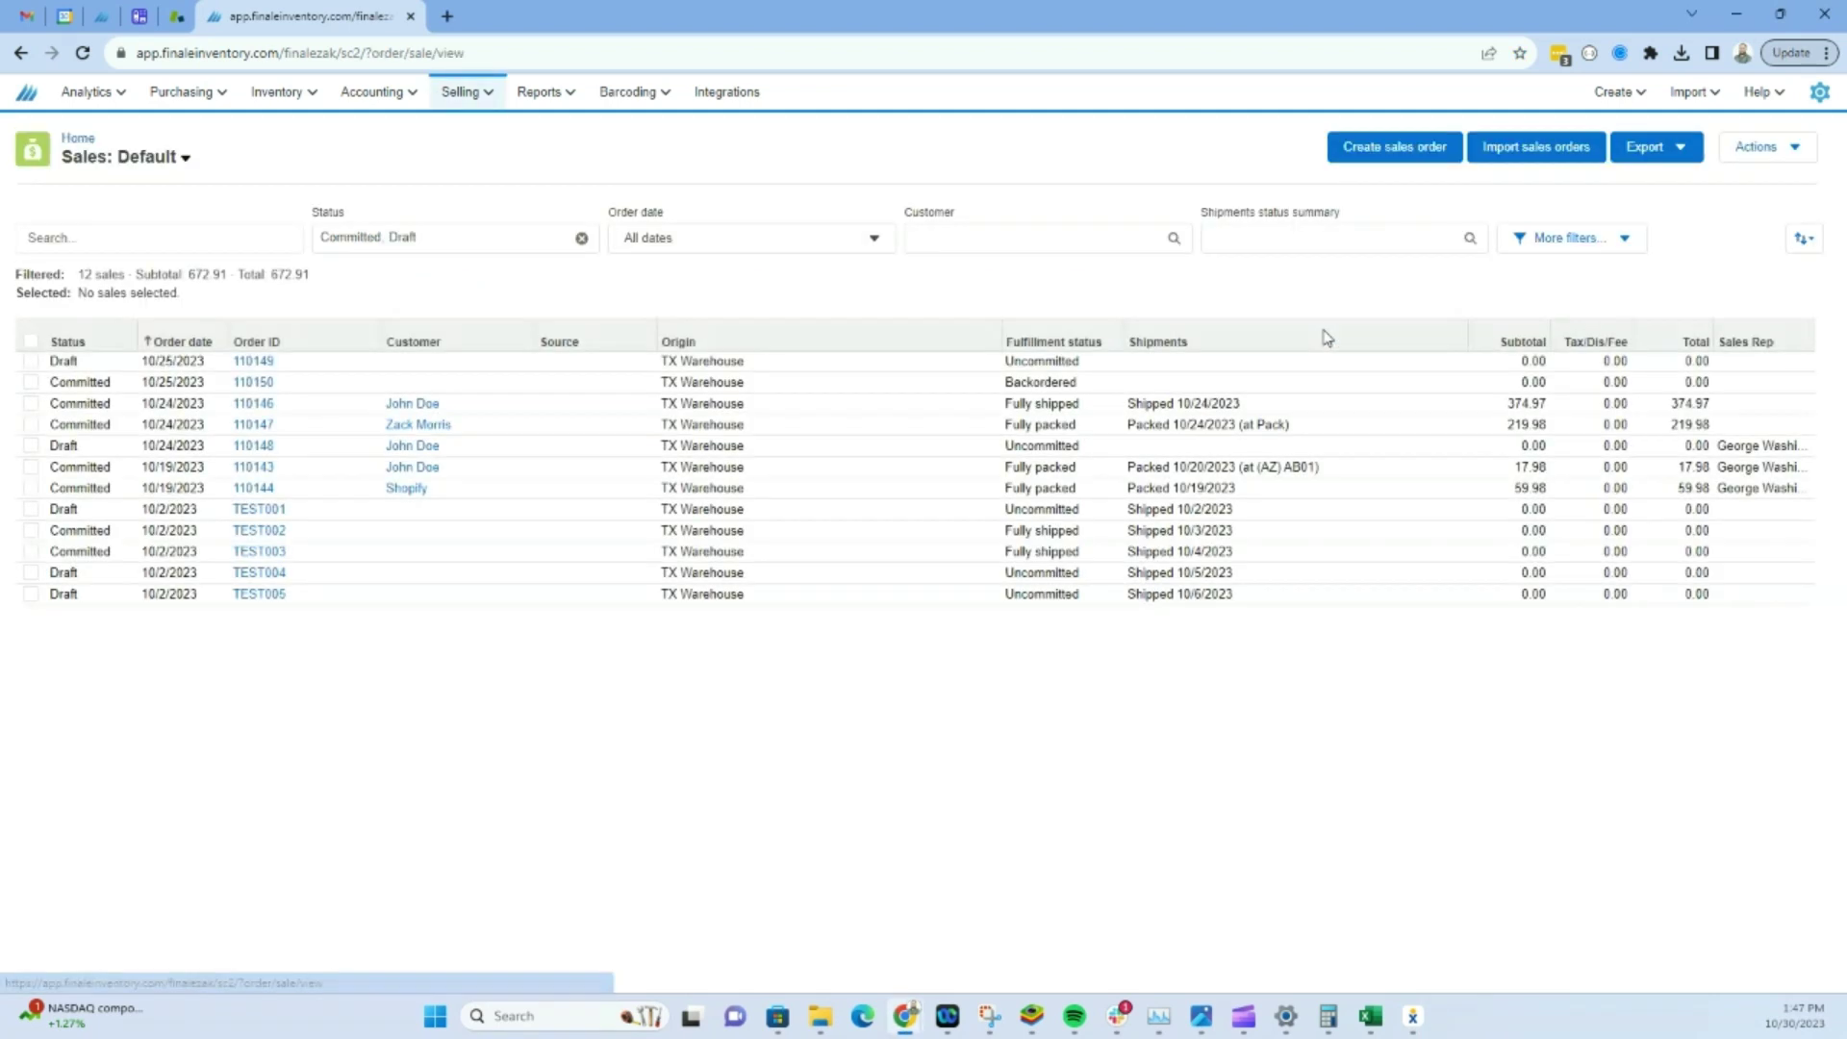
pyautogui.click(1527, 154)
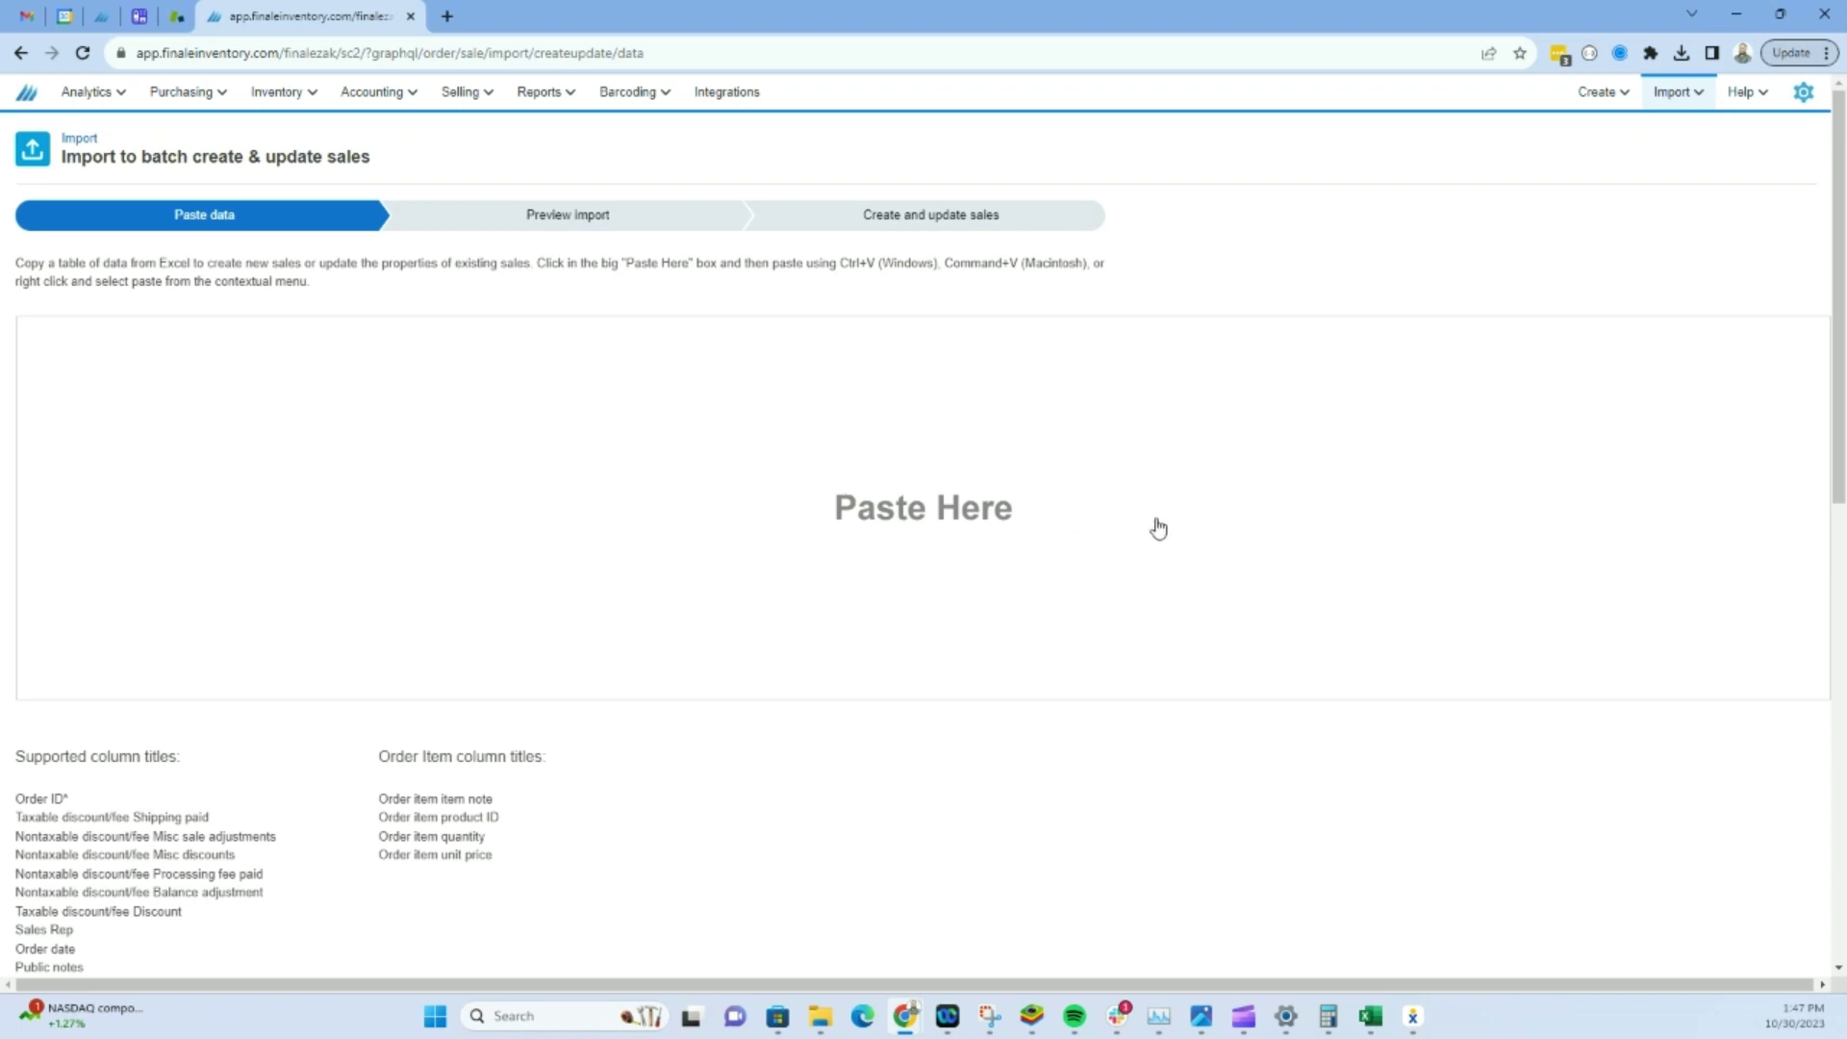
pyautogui.scroll(-3, 592, 430)
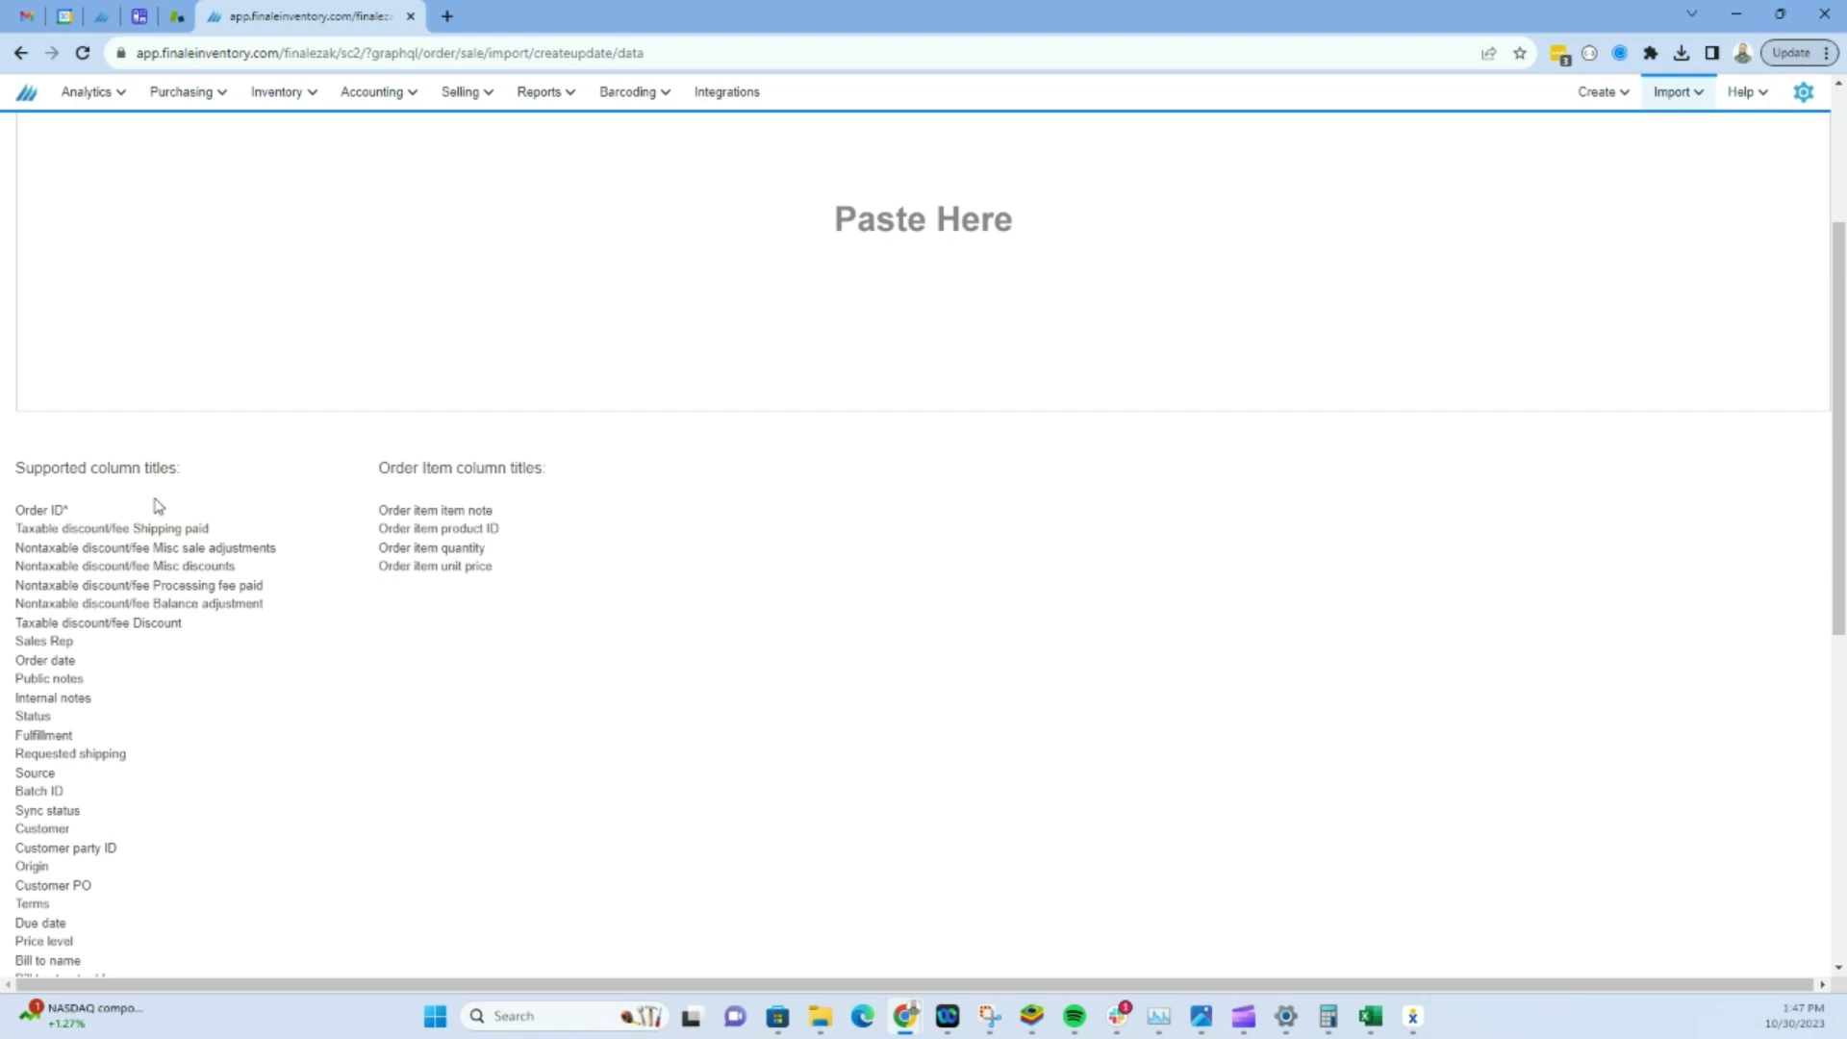
pyautogui.scroll(-2, 157, 505)
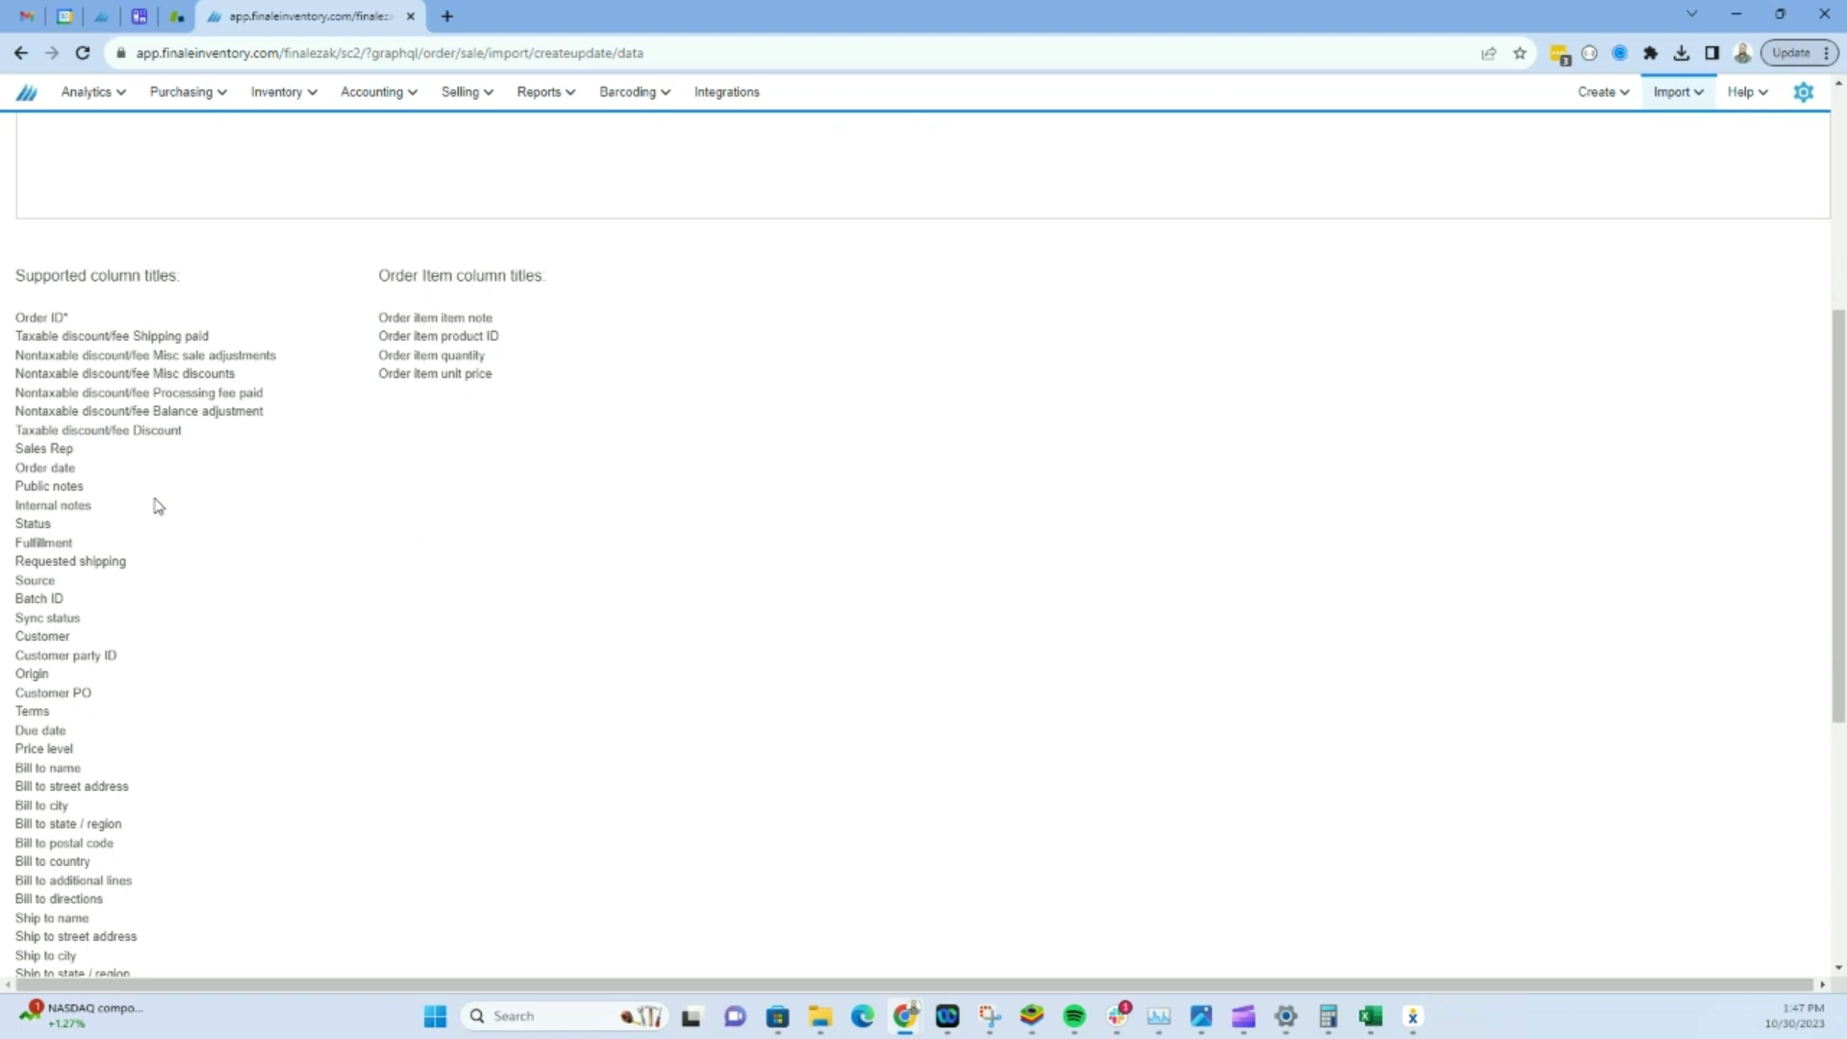
pyautogui.scroll(1, 157, 503)
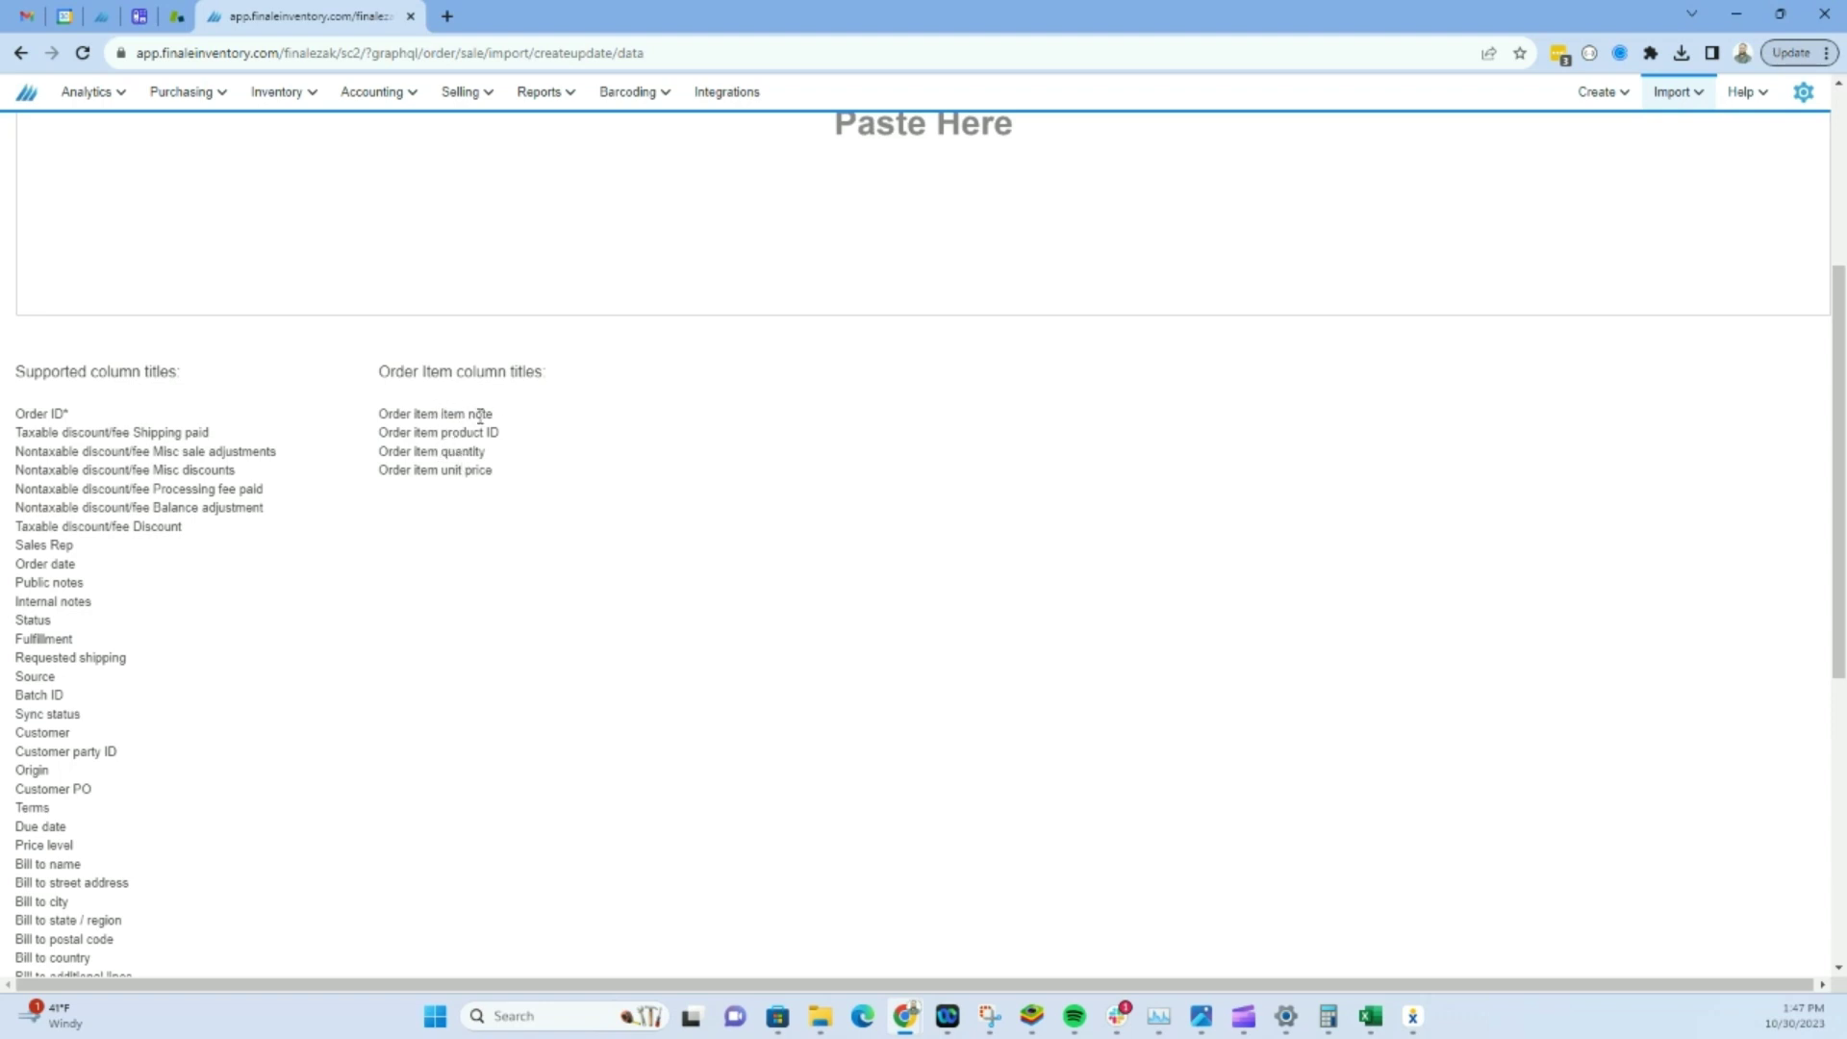
pyautogui.scroll(1, 664, 494)
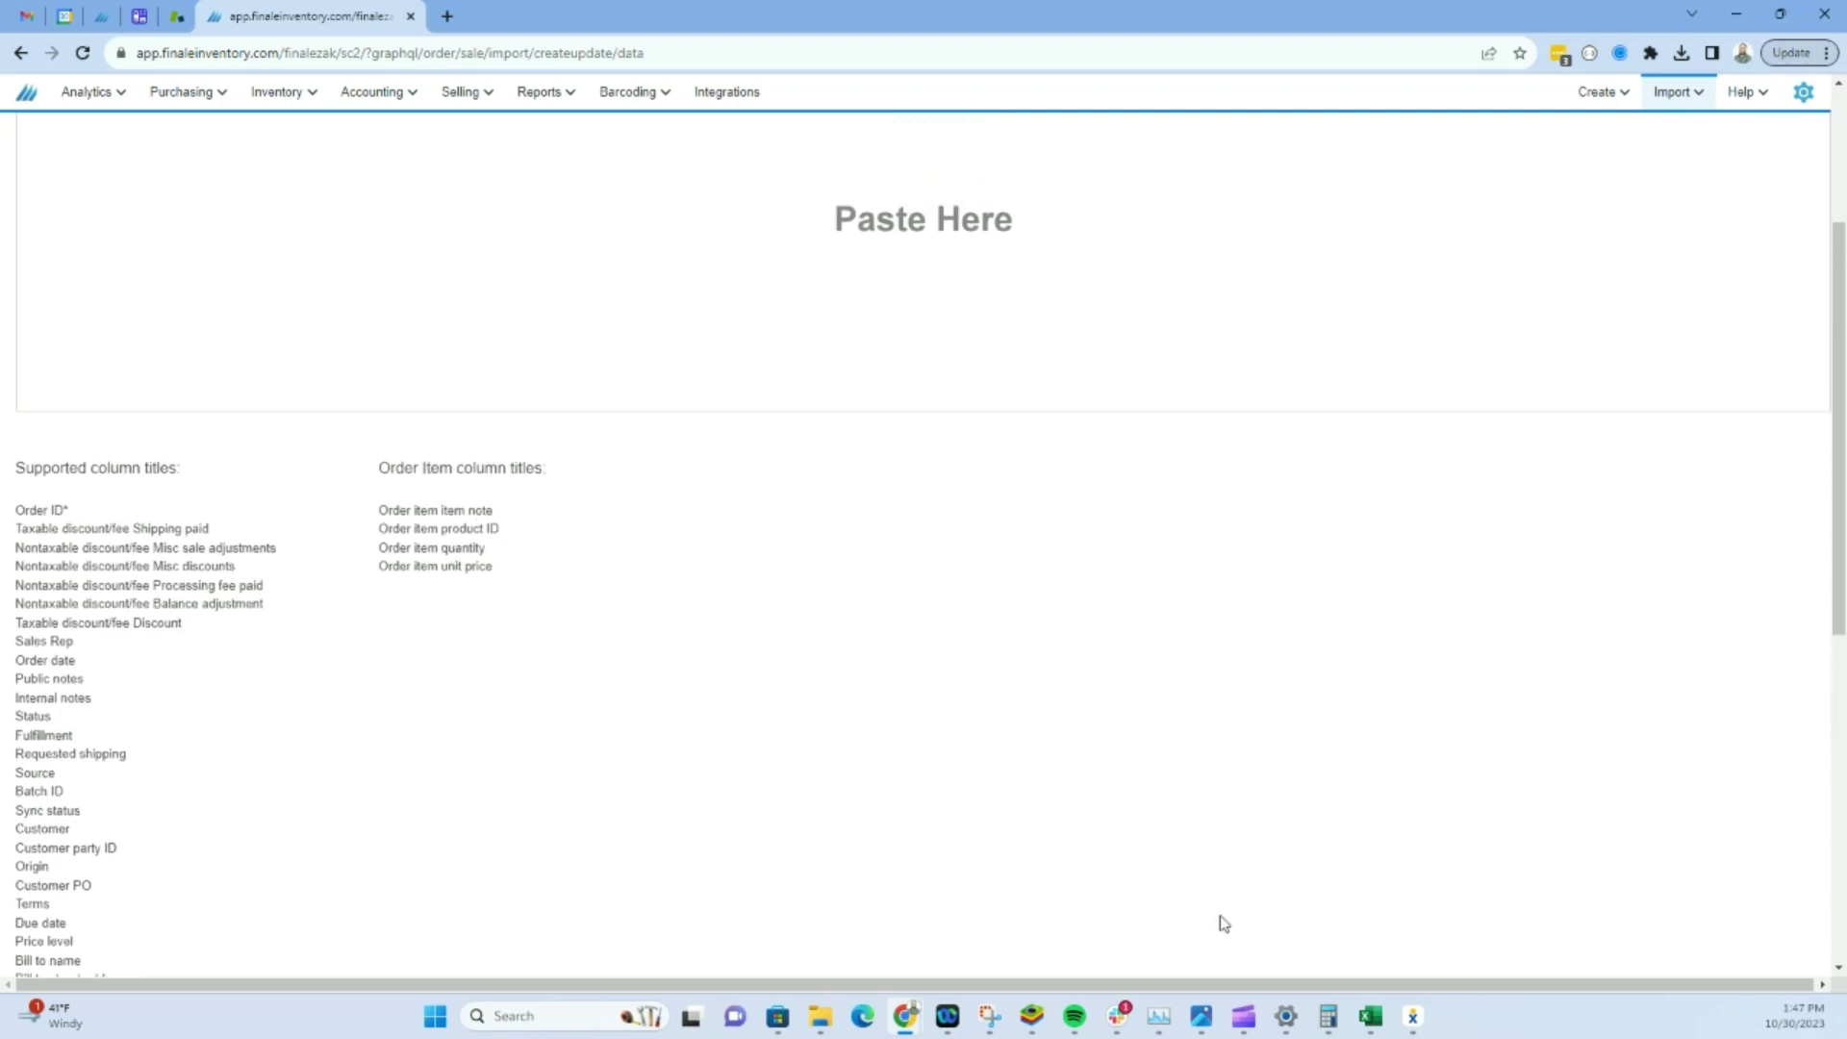
# - Review Book1's Import-1 to Import-3 order columns in Excel, then copy the table B2:L8
pyautogui.click(1379, 1013)
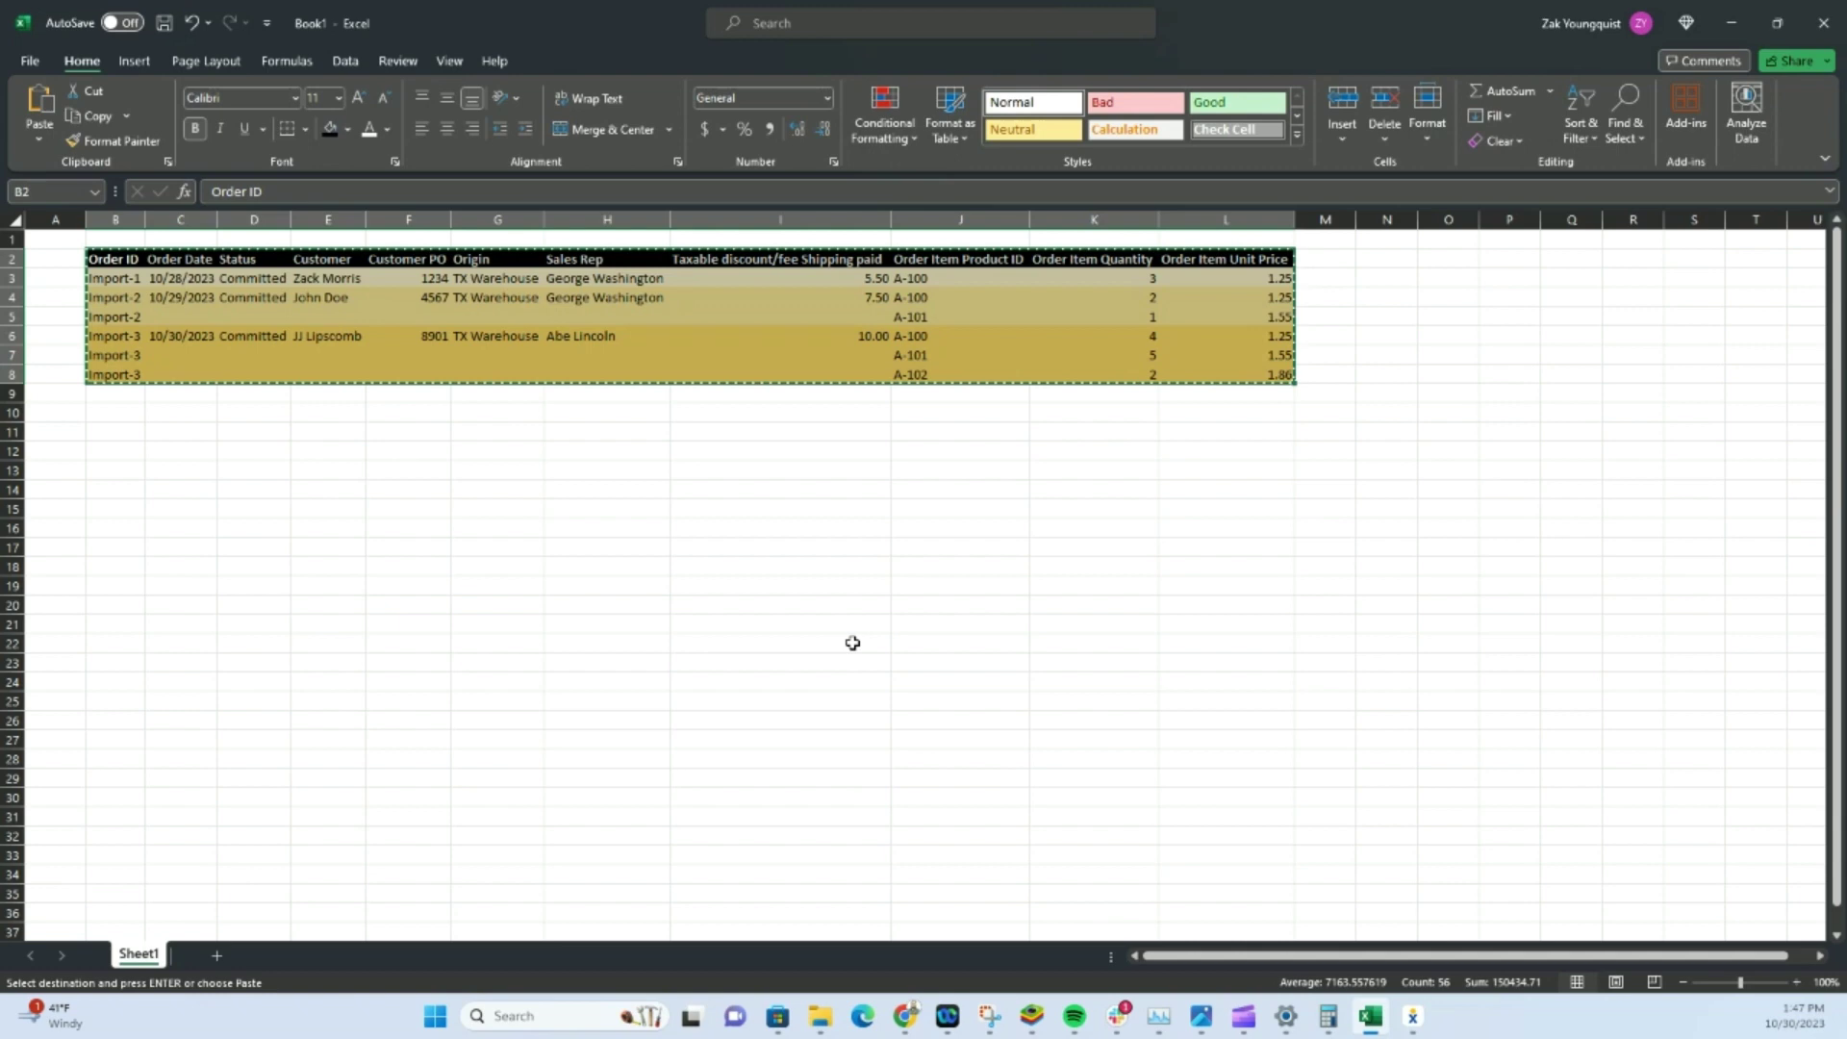
pyautogui.click(852, 643)
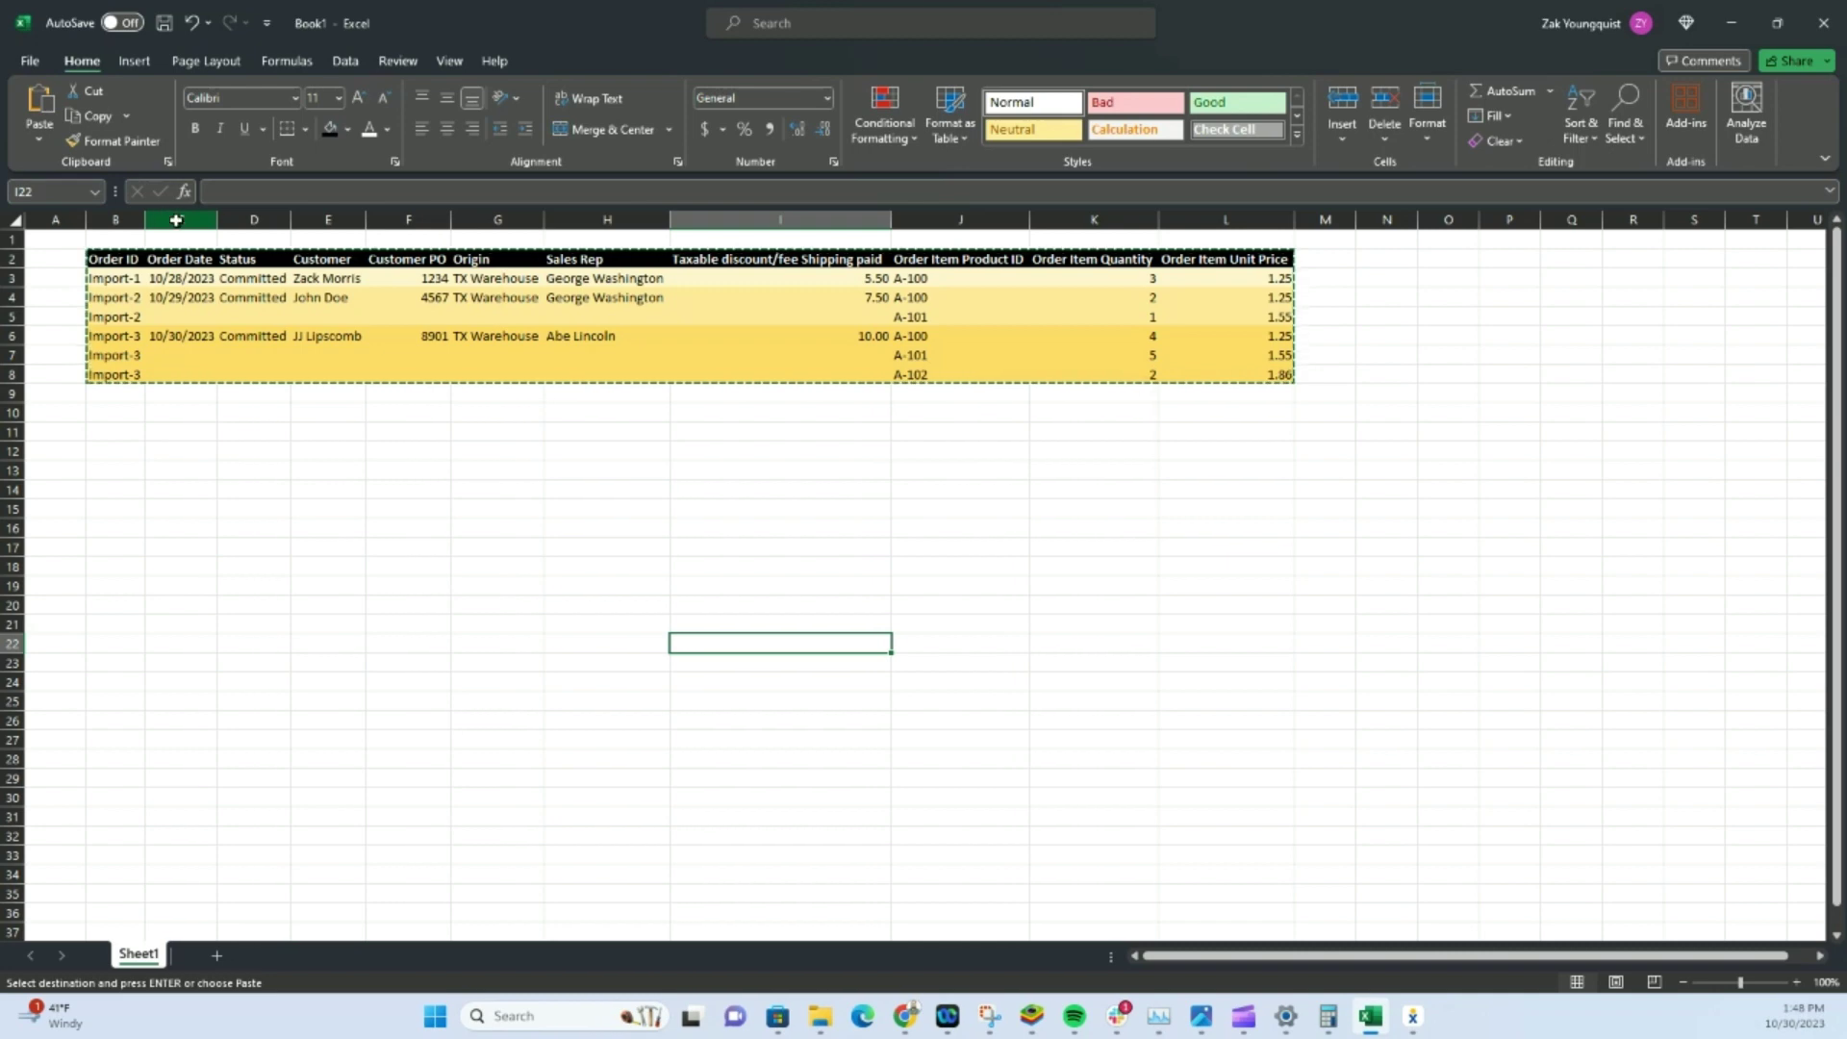
pyautogui.moveTo(176, 220); pyautogui.dragTo(779, 273)
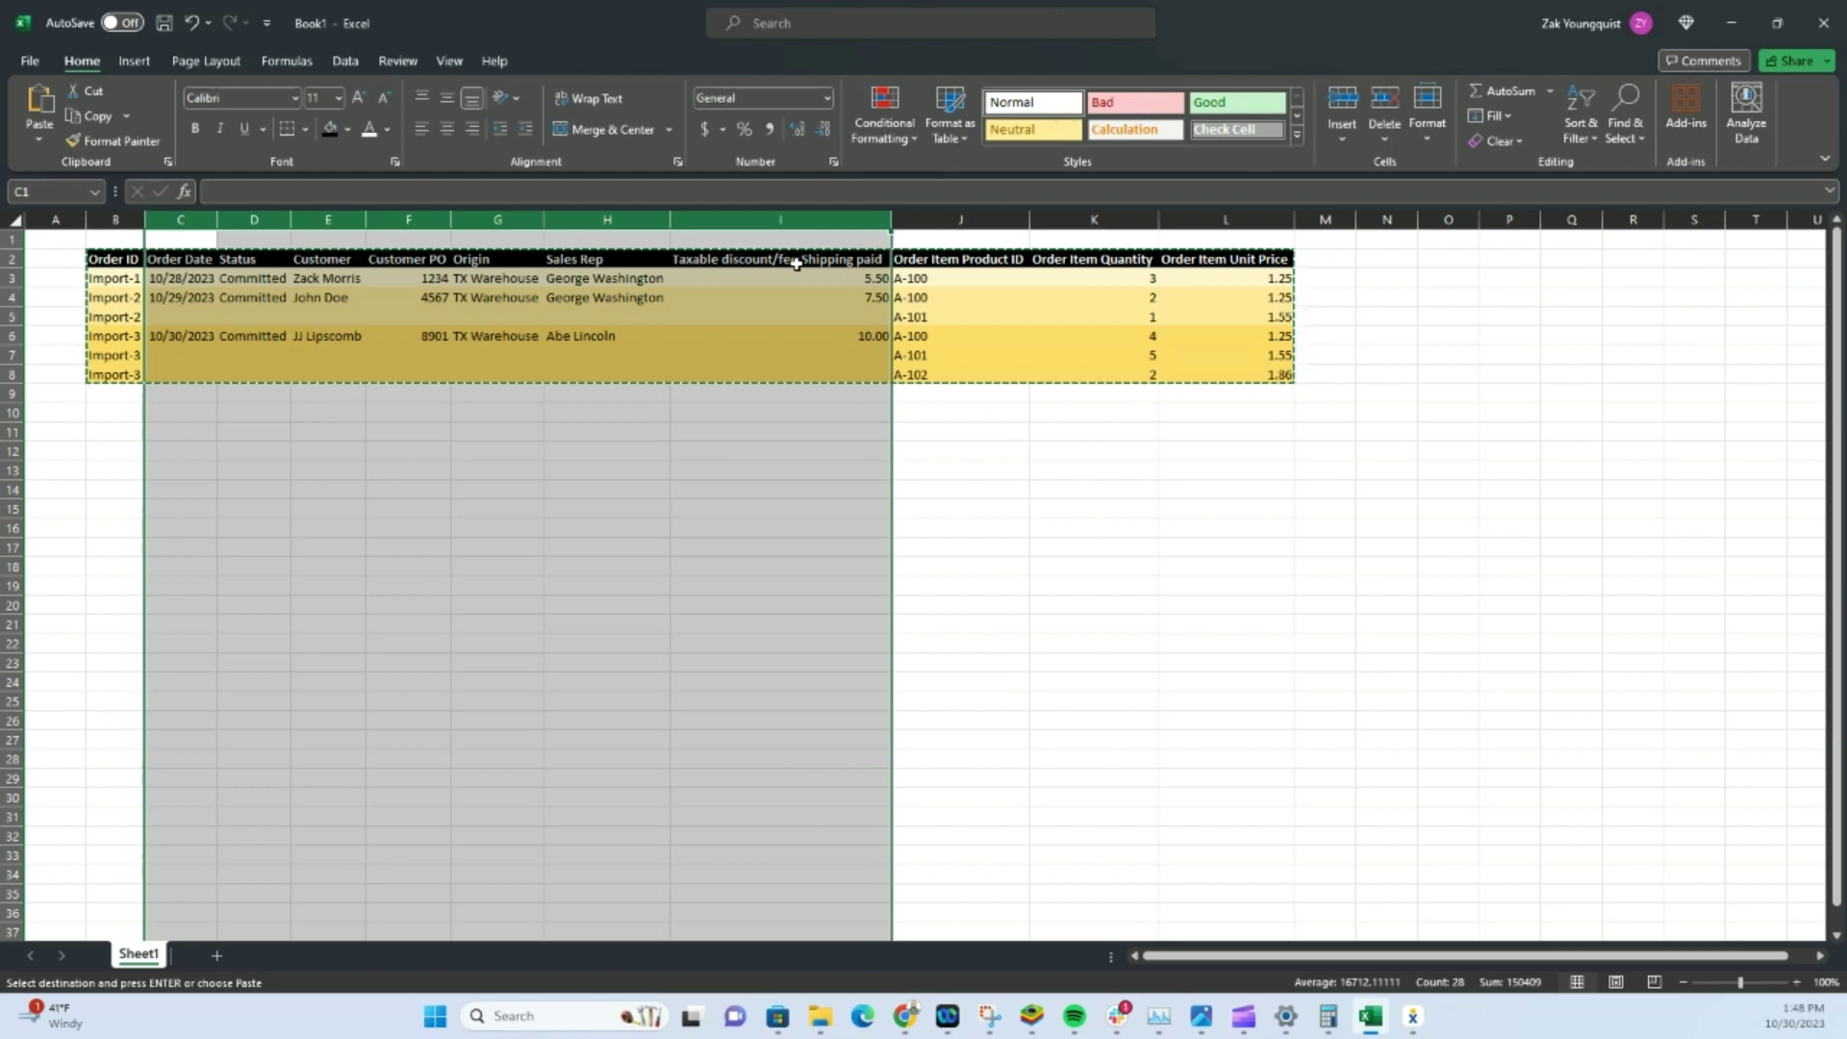
pyautogui.click(647, 336)
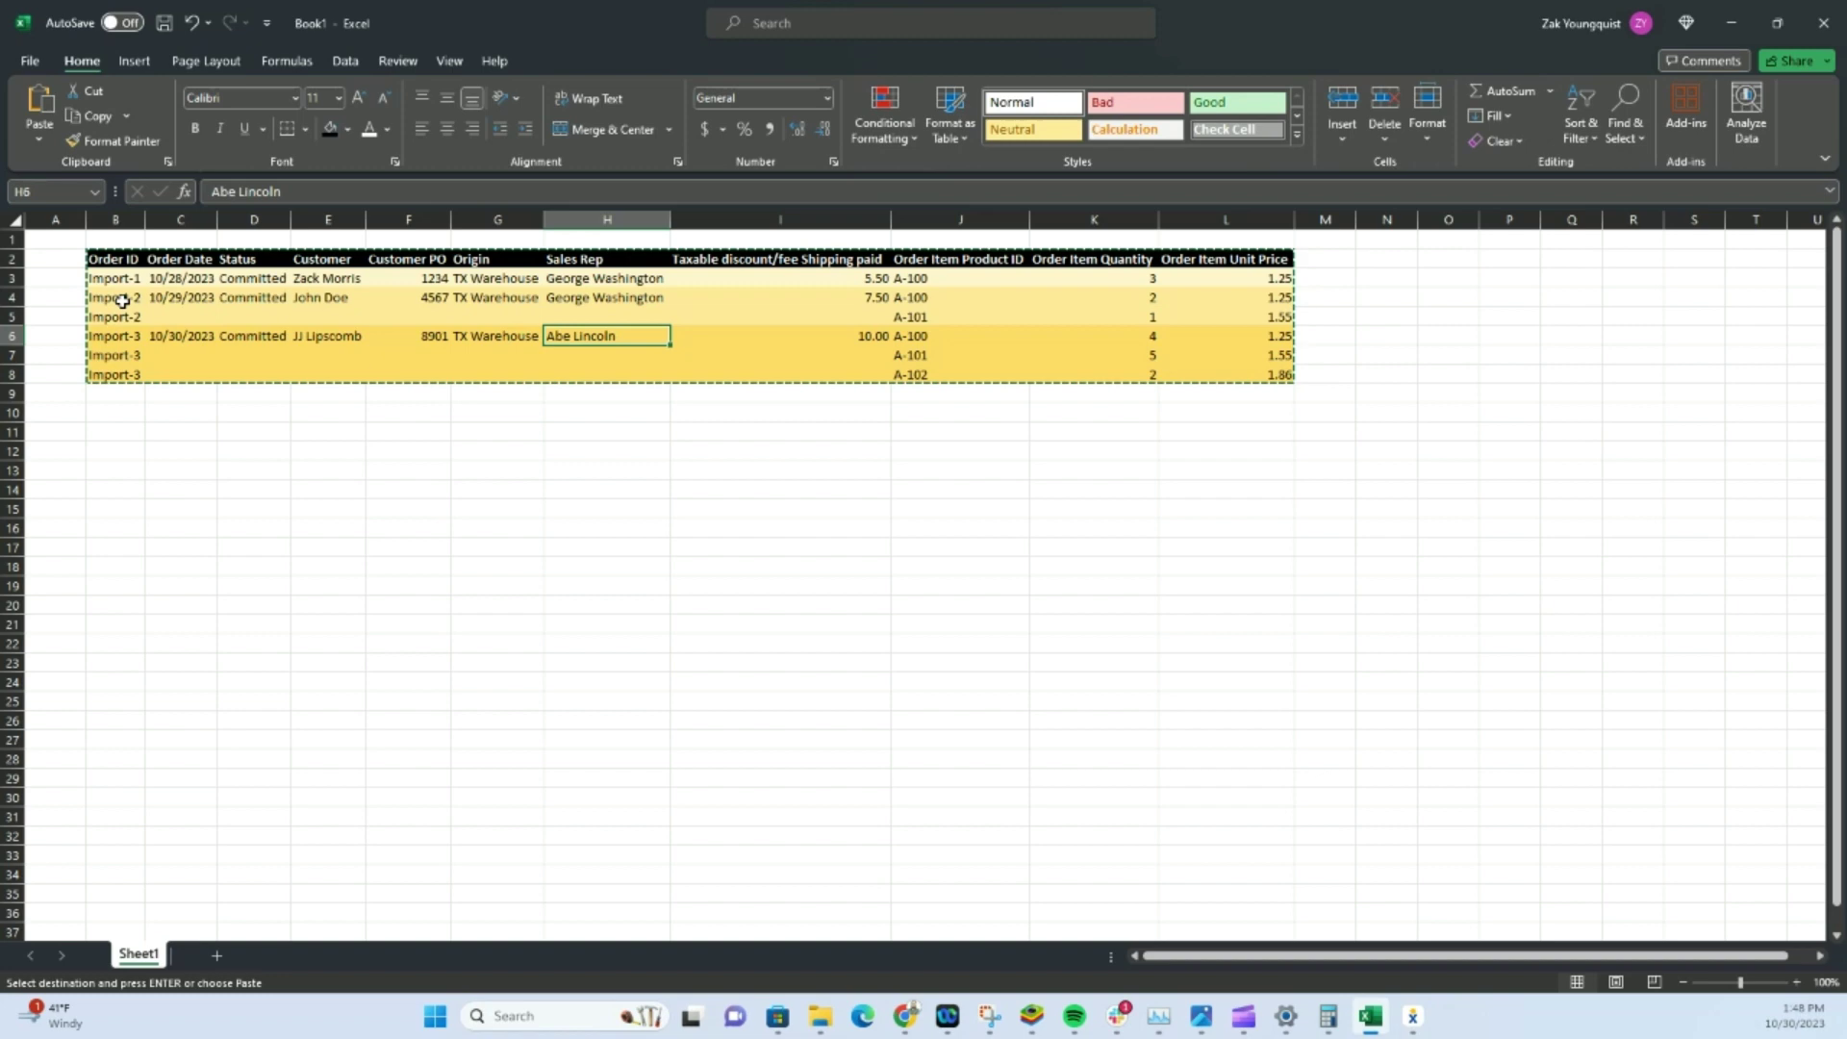
pyautogui.moveTo(944, 300); pyautogui.dragTo(931, 367)
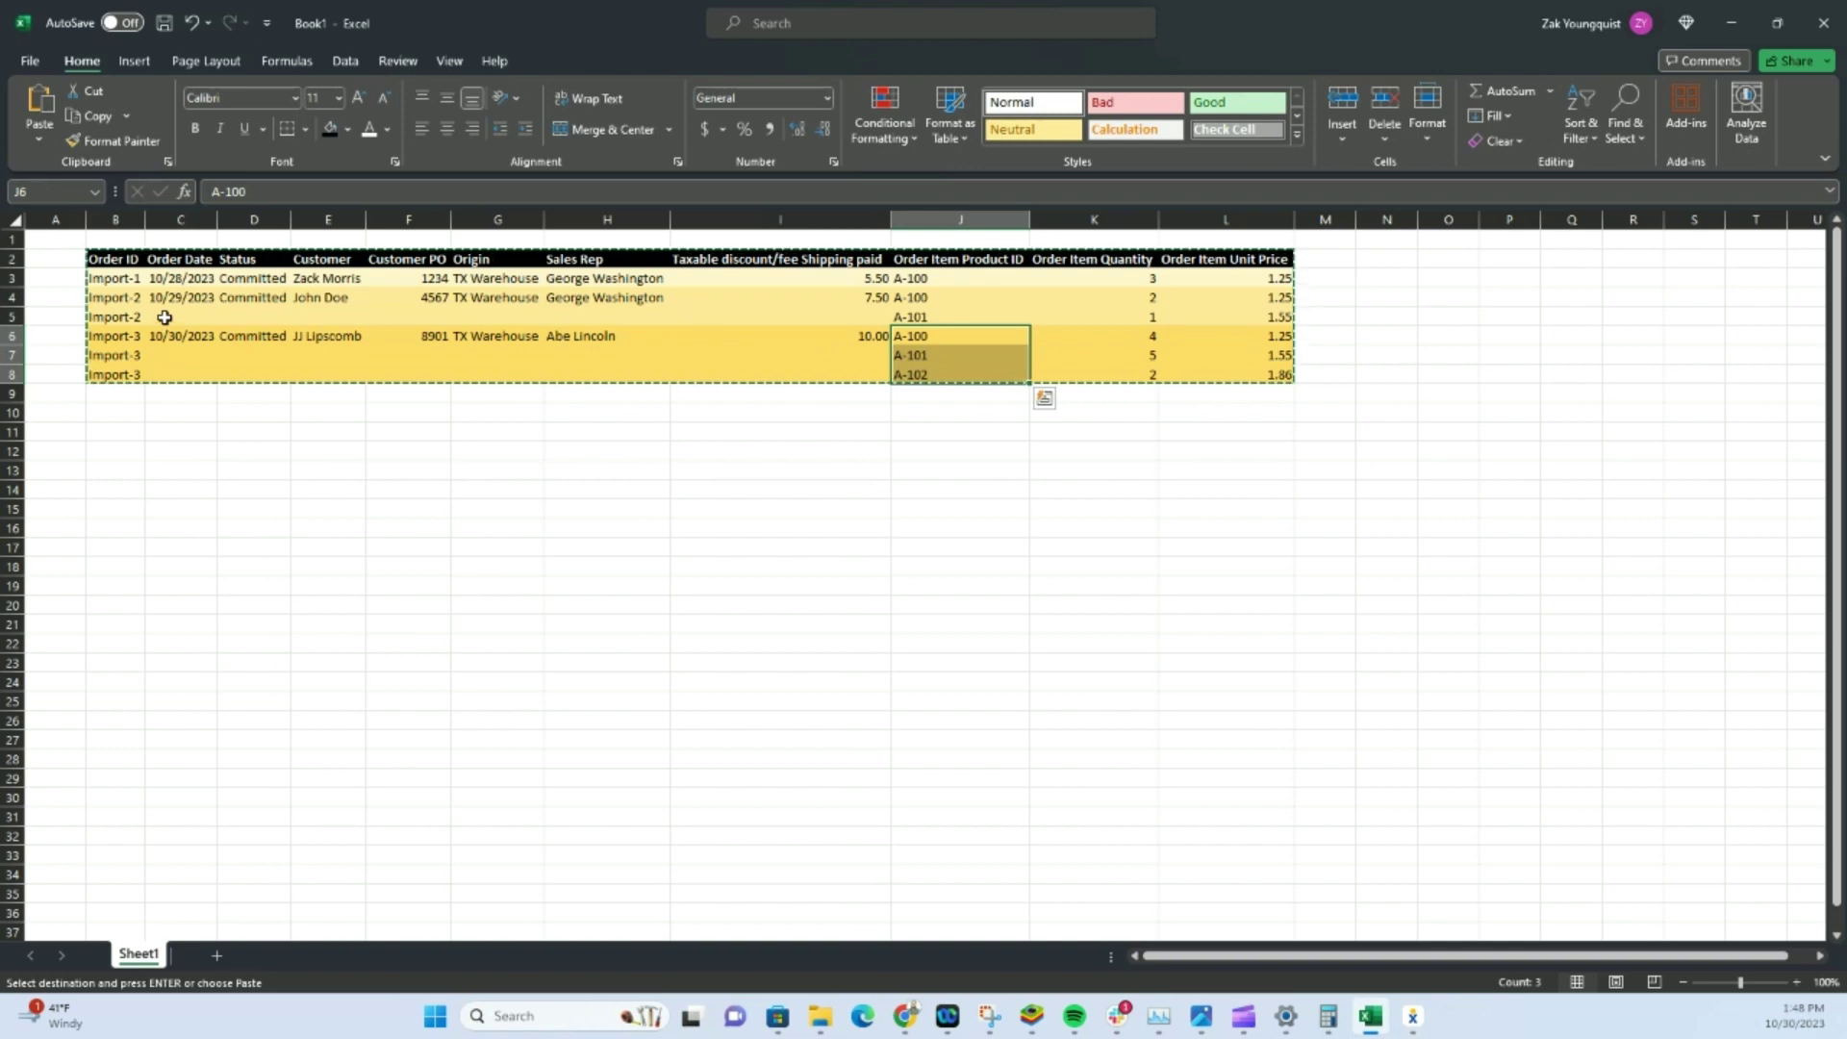
pyautogui.moveTo(165, 318); pyautogui.dragTo(736, 315)
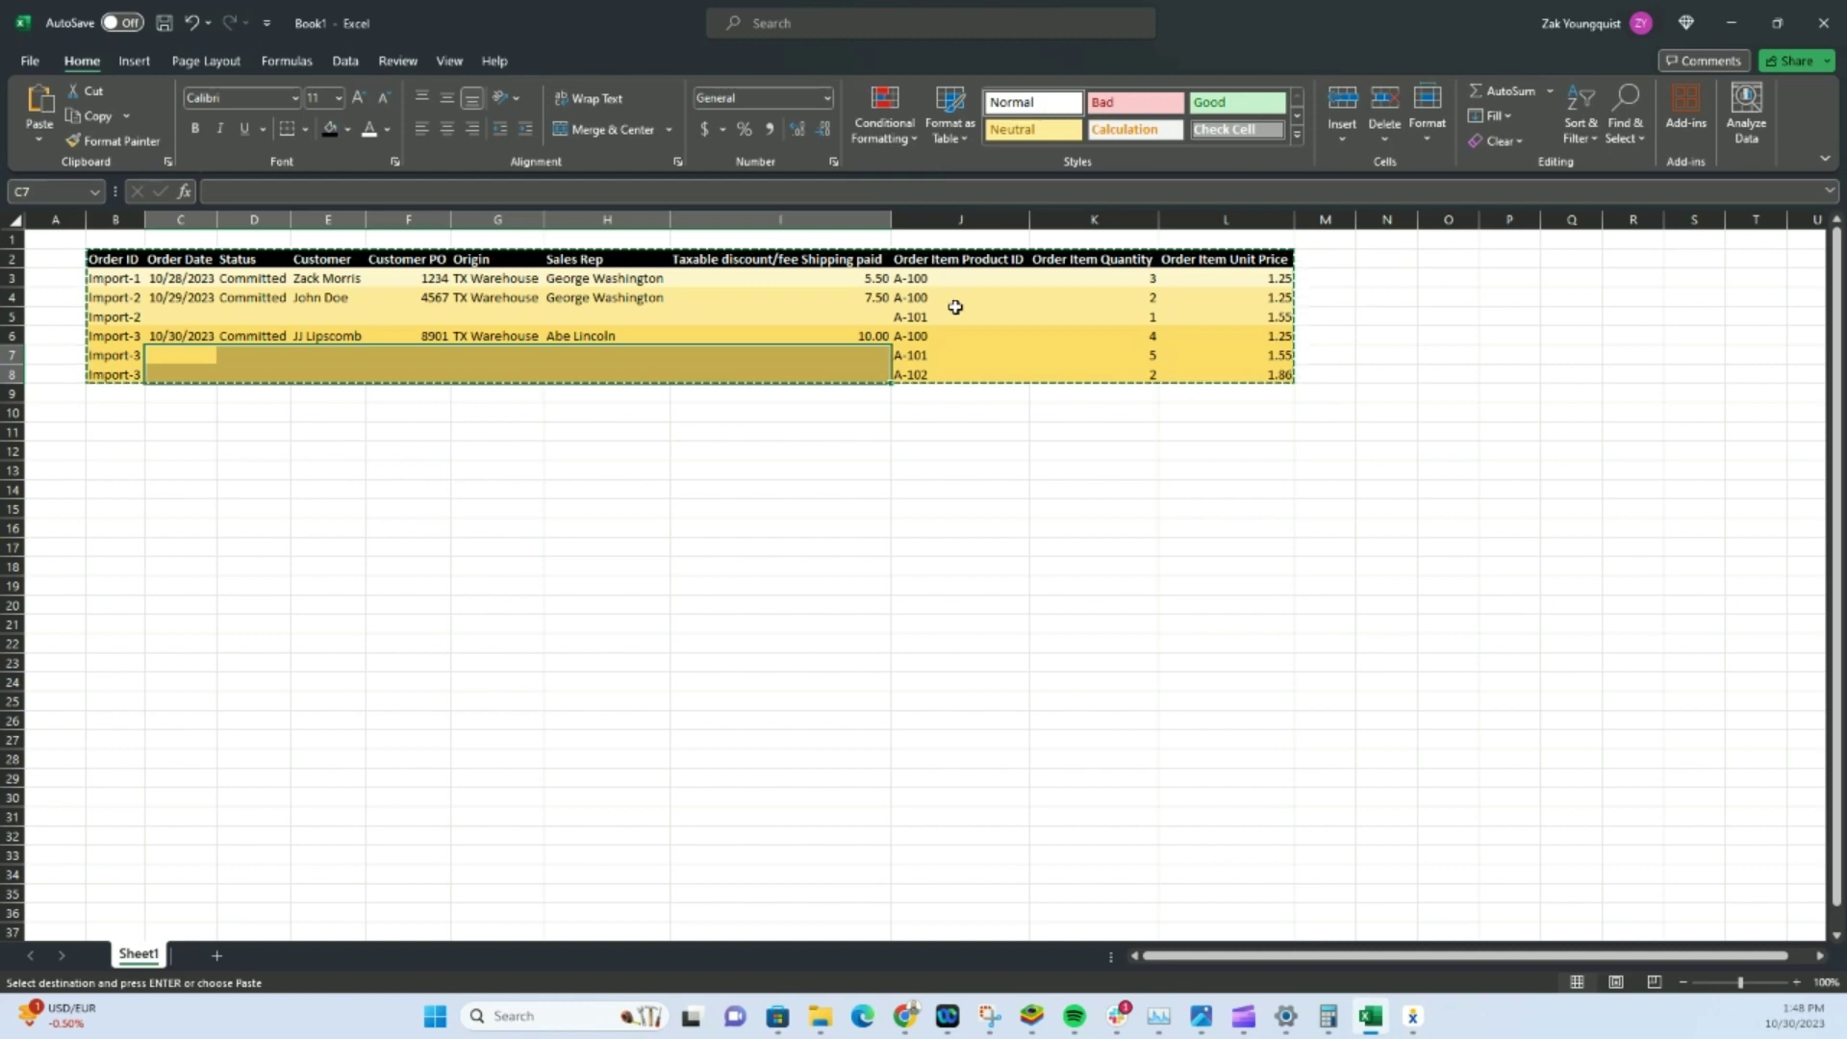
pyautogui.click(1048, 278)
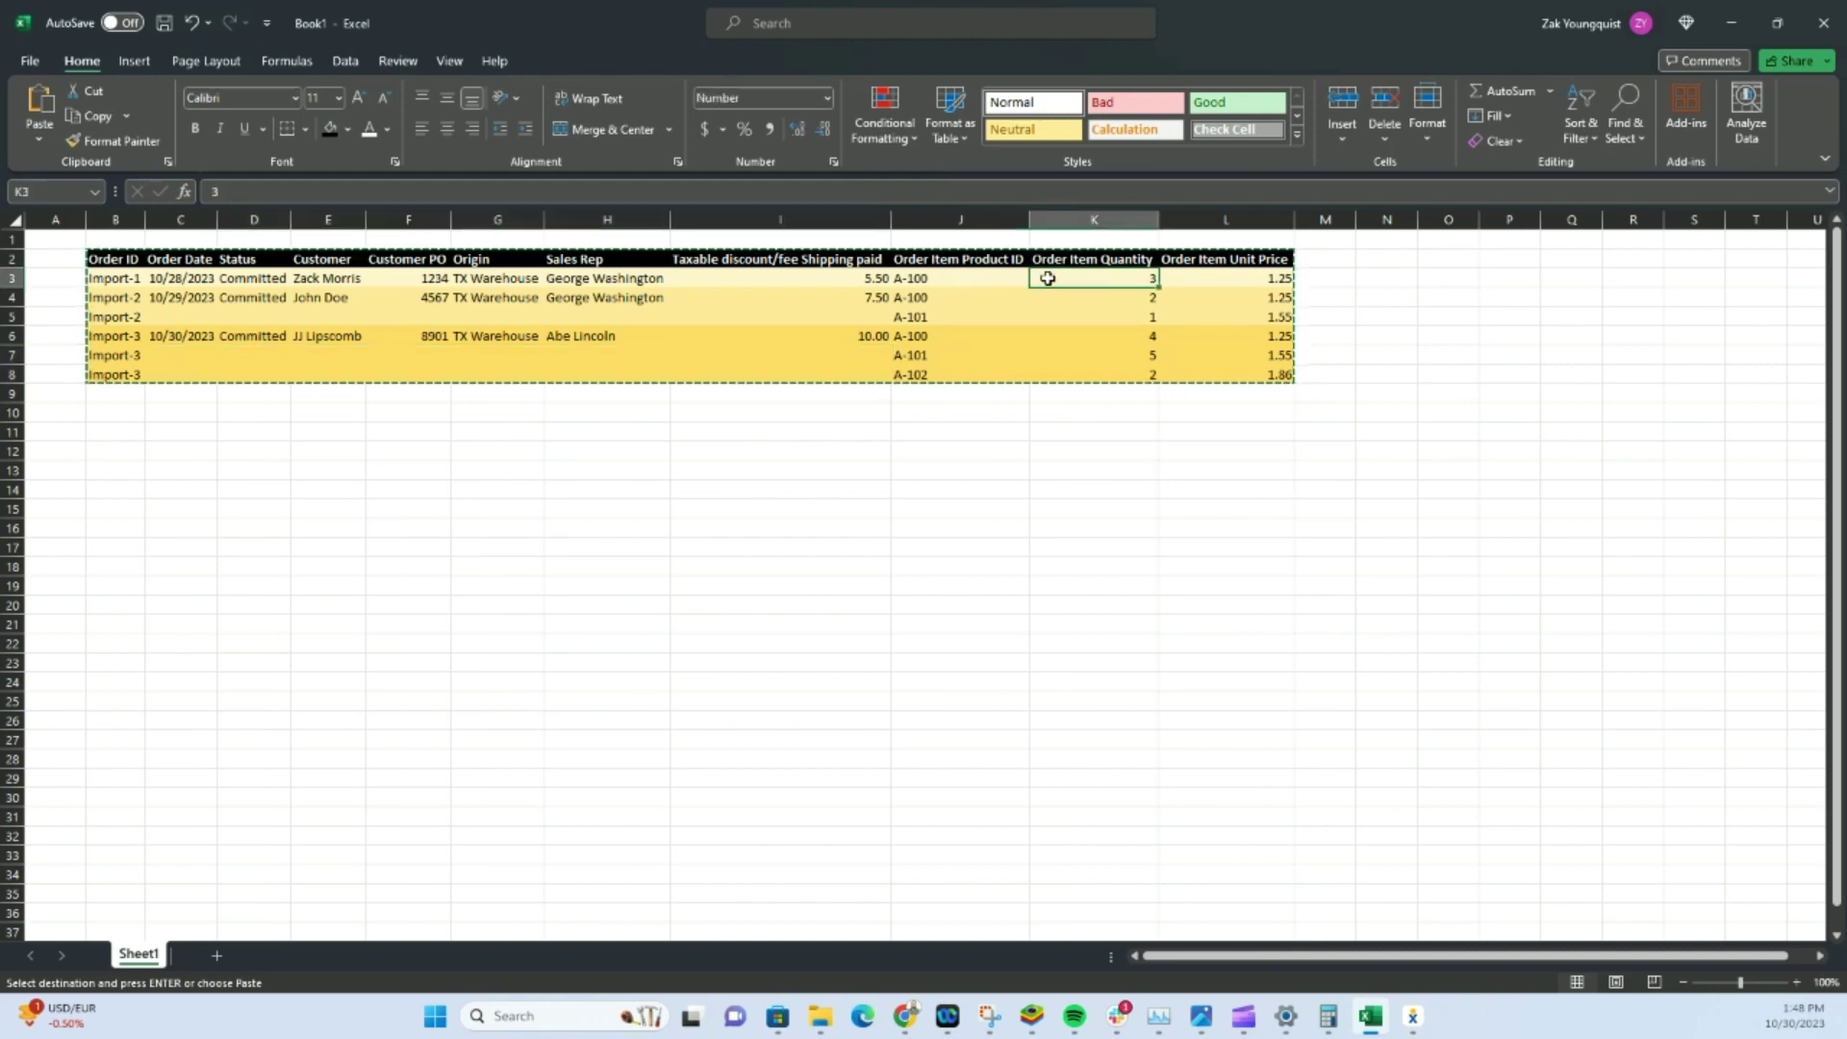
pyautogui.click(975, 278)
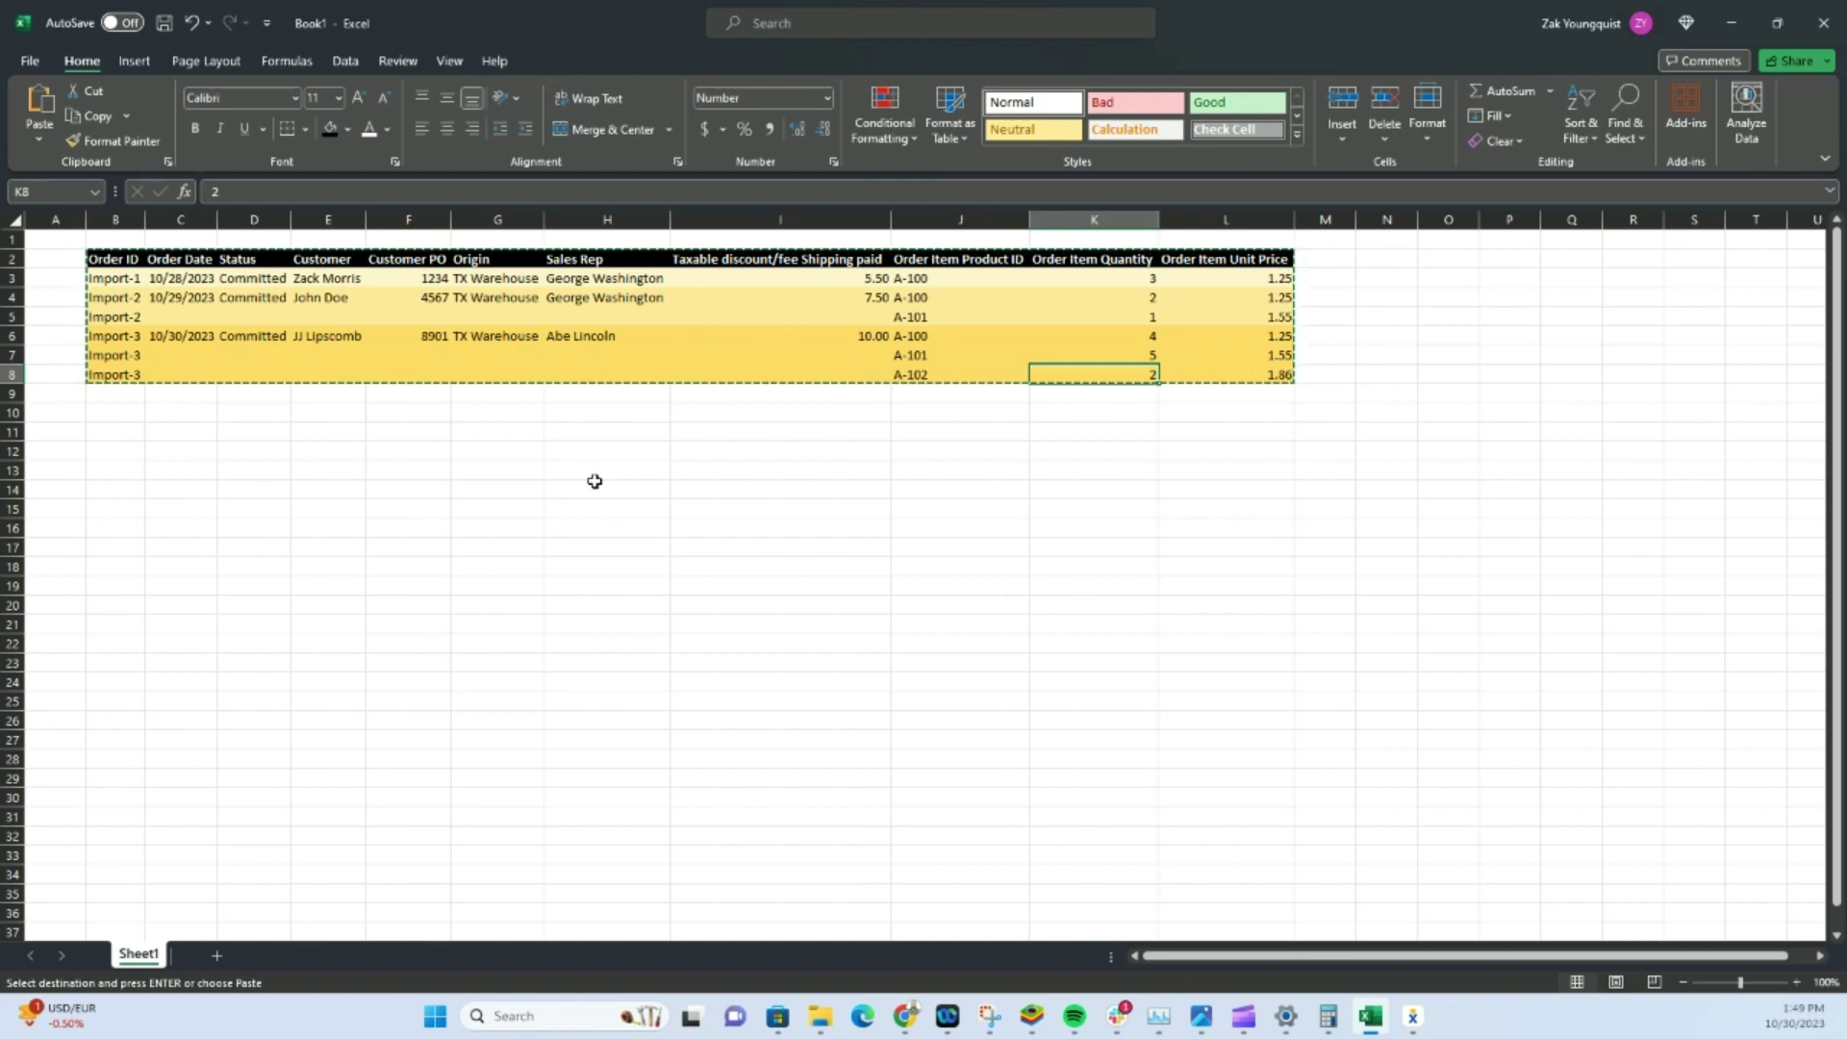
pyautogui.moveTo(123, 263); pyautogui.dragTo(1220, 377)
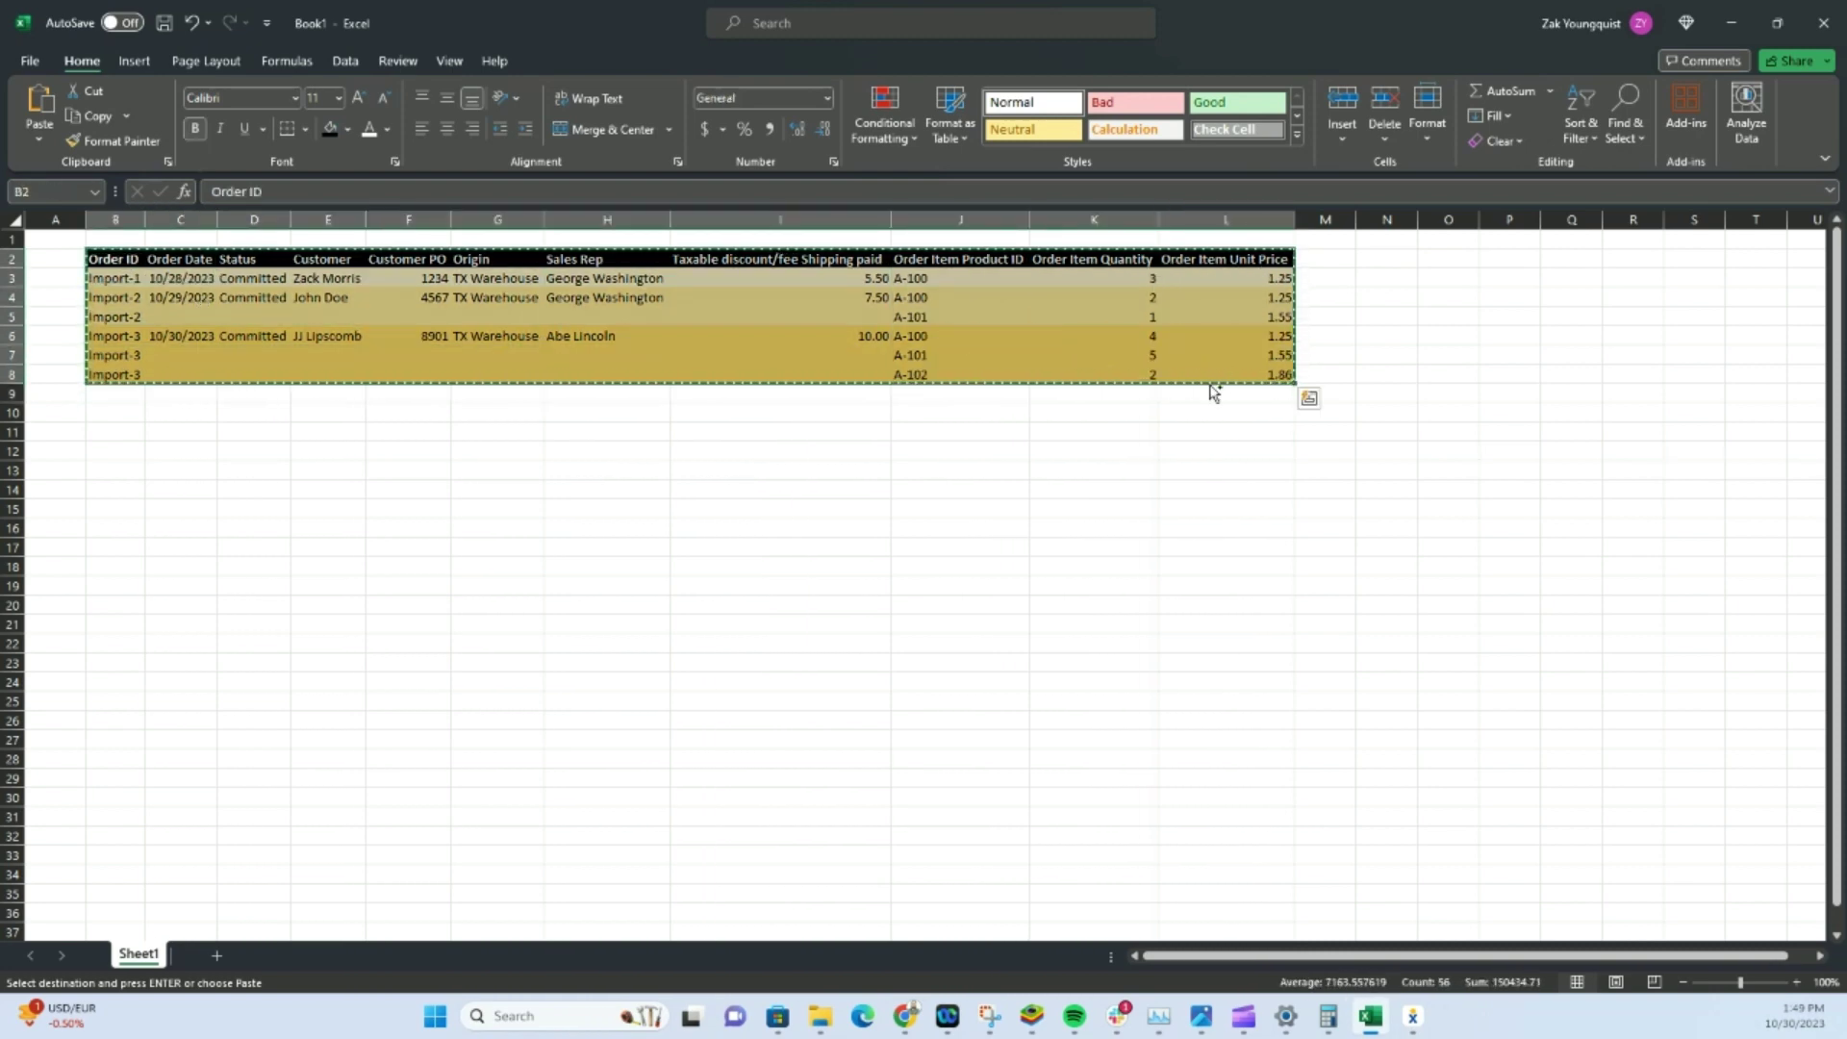
# - Paste the copied order table into the Paste Here box to preview 3 new sales
pyautogui.click(1729, 27)
pyautogui.scroll(3, 899, 251)
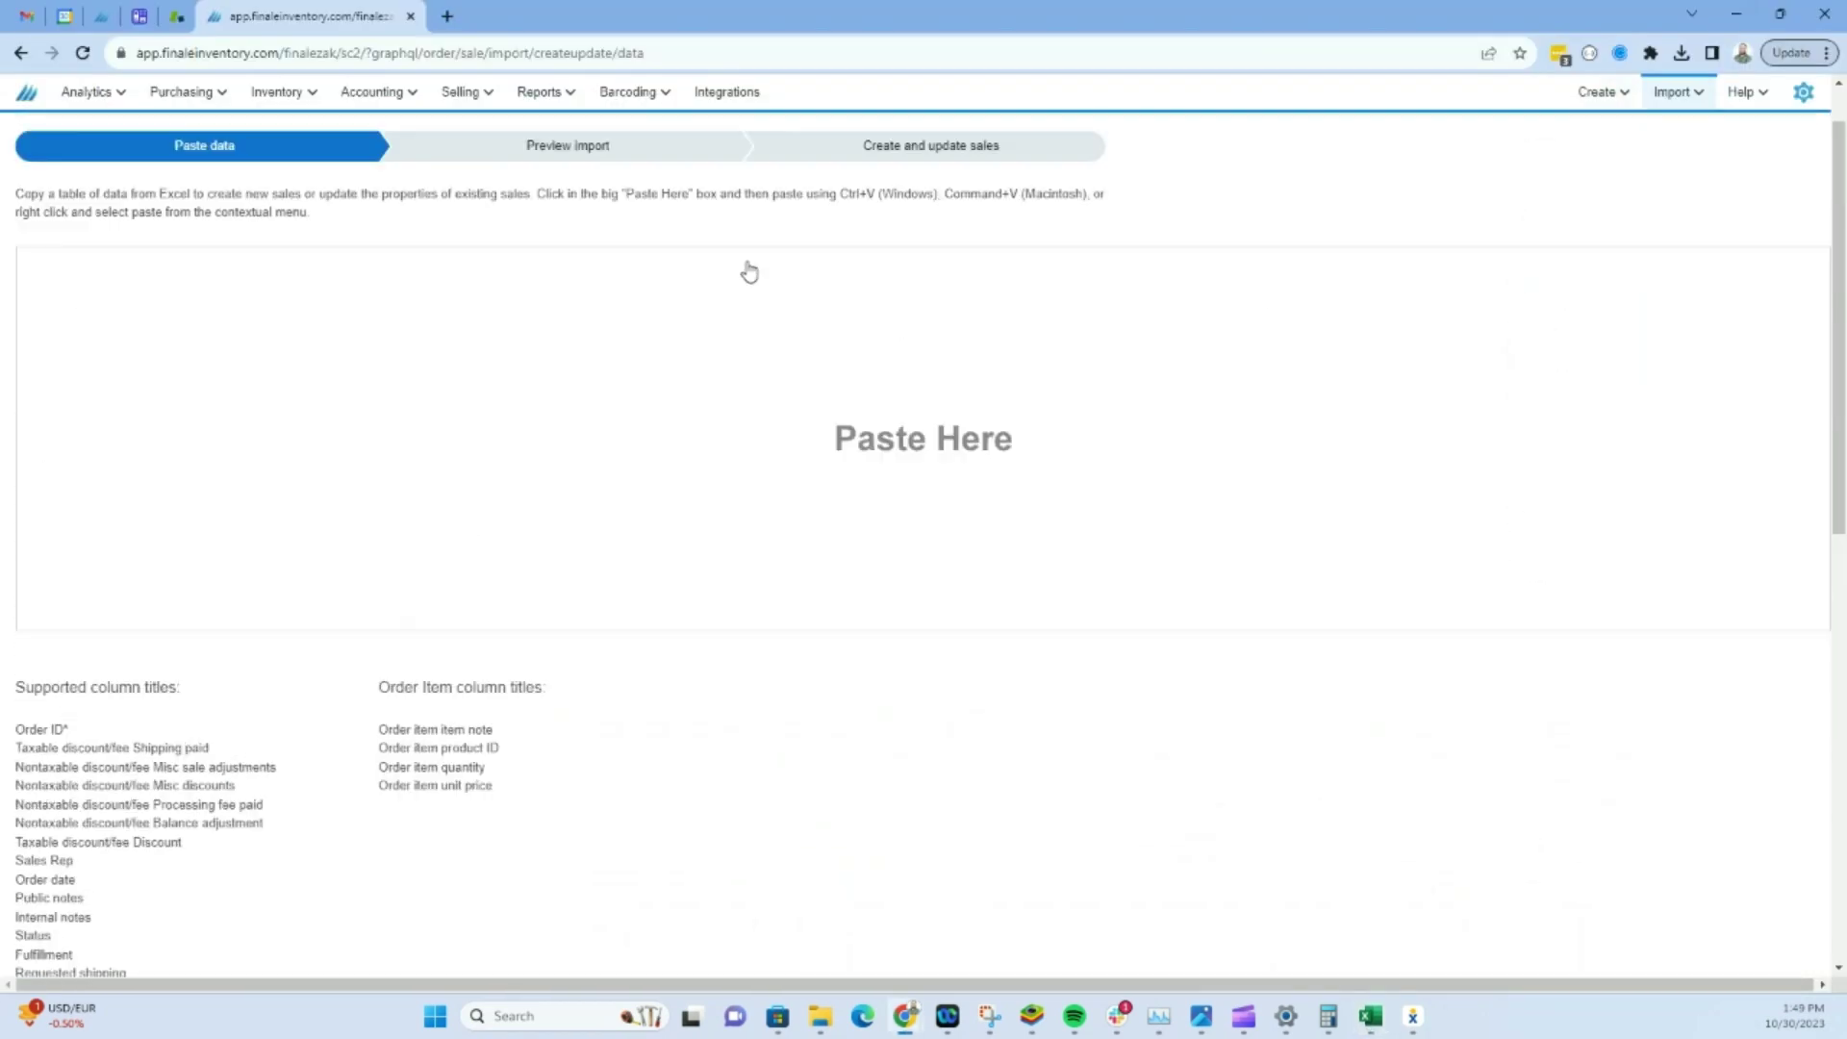
pyautogui.rightClick(736, 420)
pyautogui.click(765, 563)
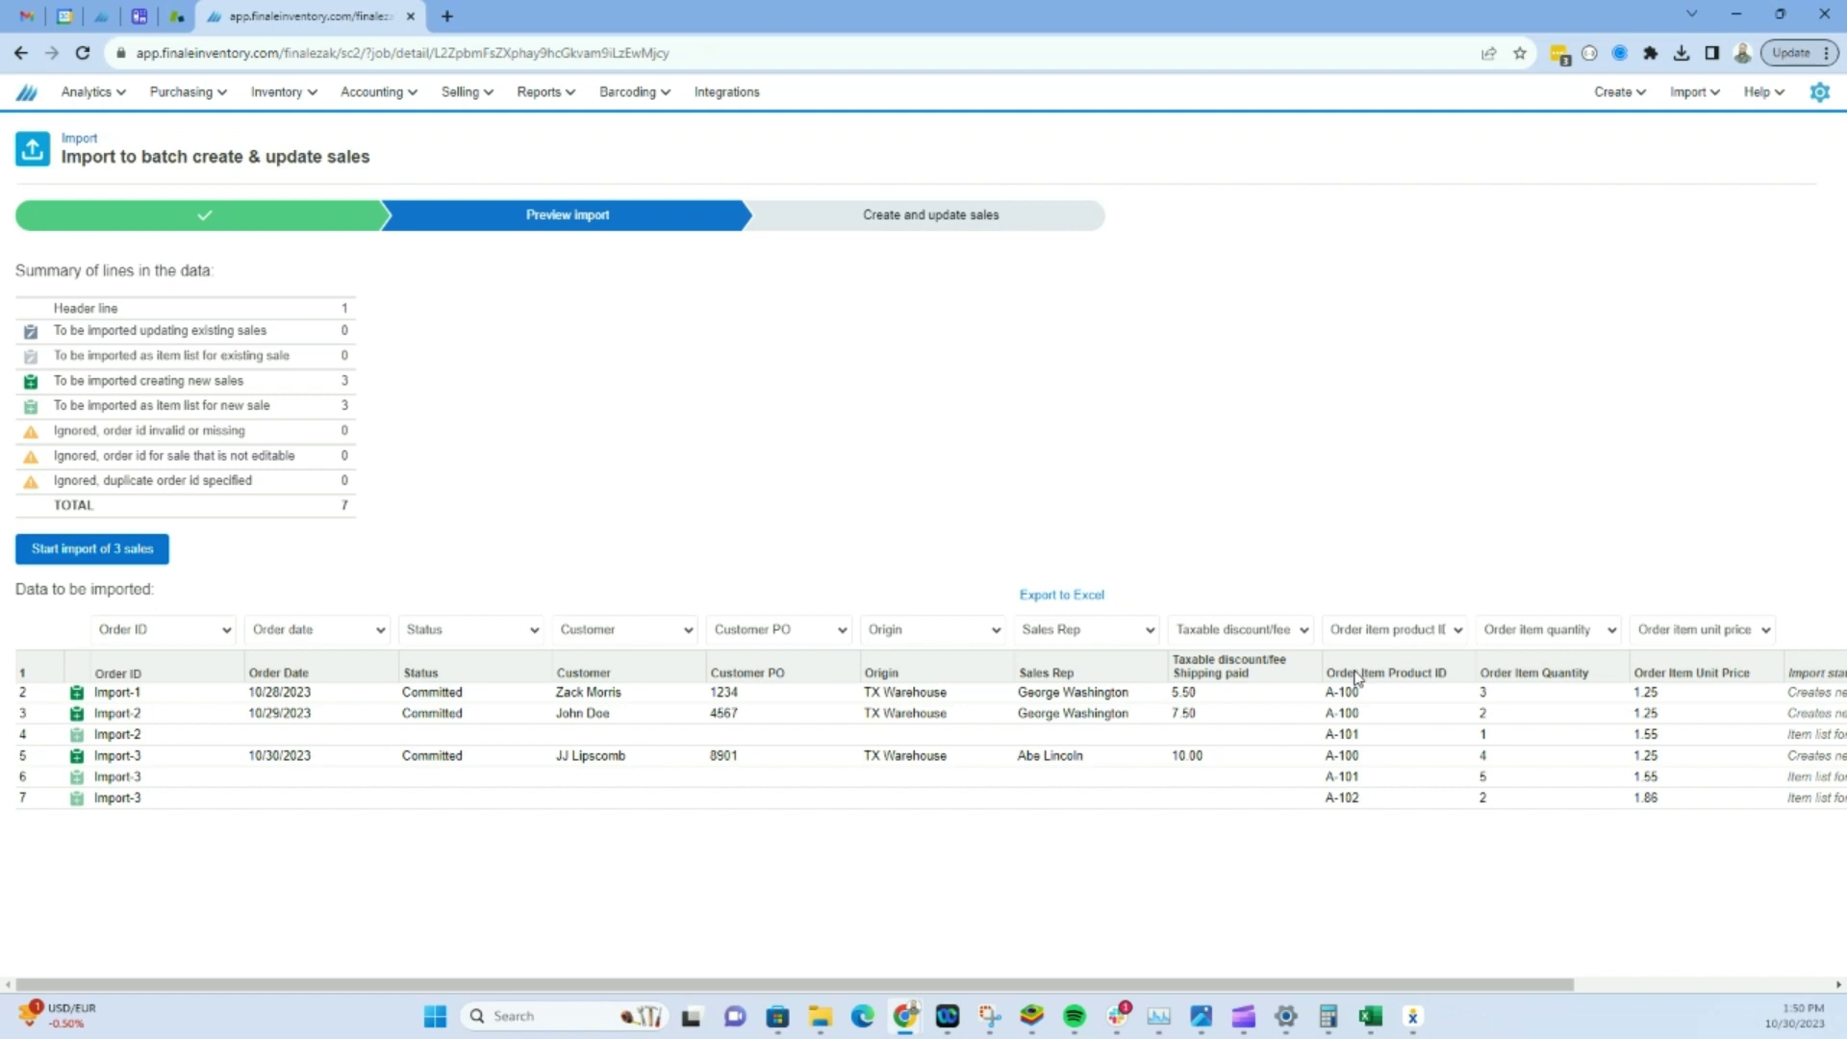
# - Check the Order item product ID column mapping unchanged, then start importing the 3 sales
pyautogui.click(1459, 635)
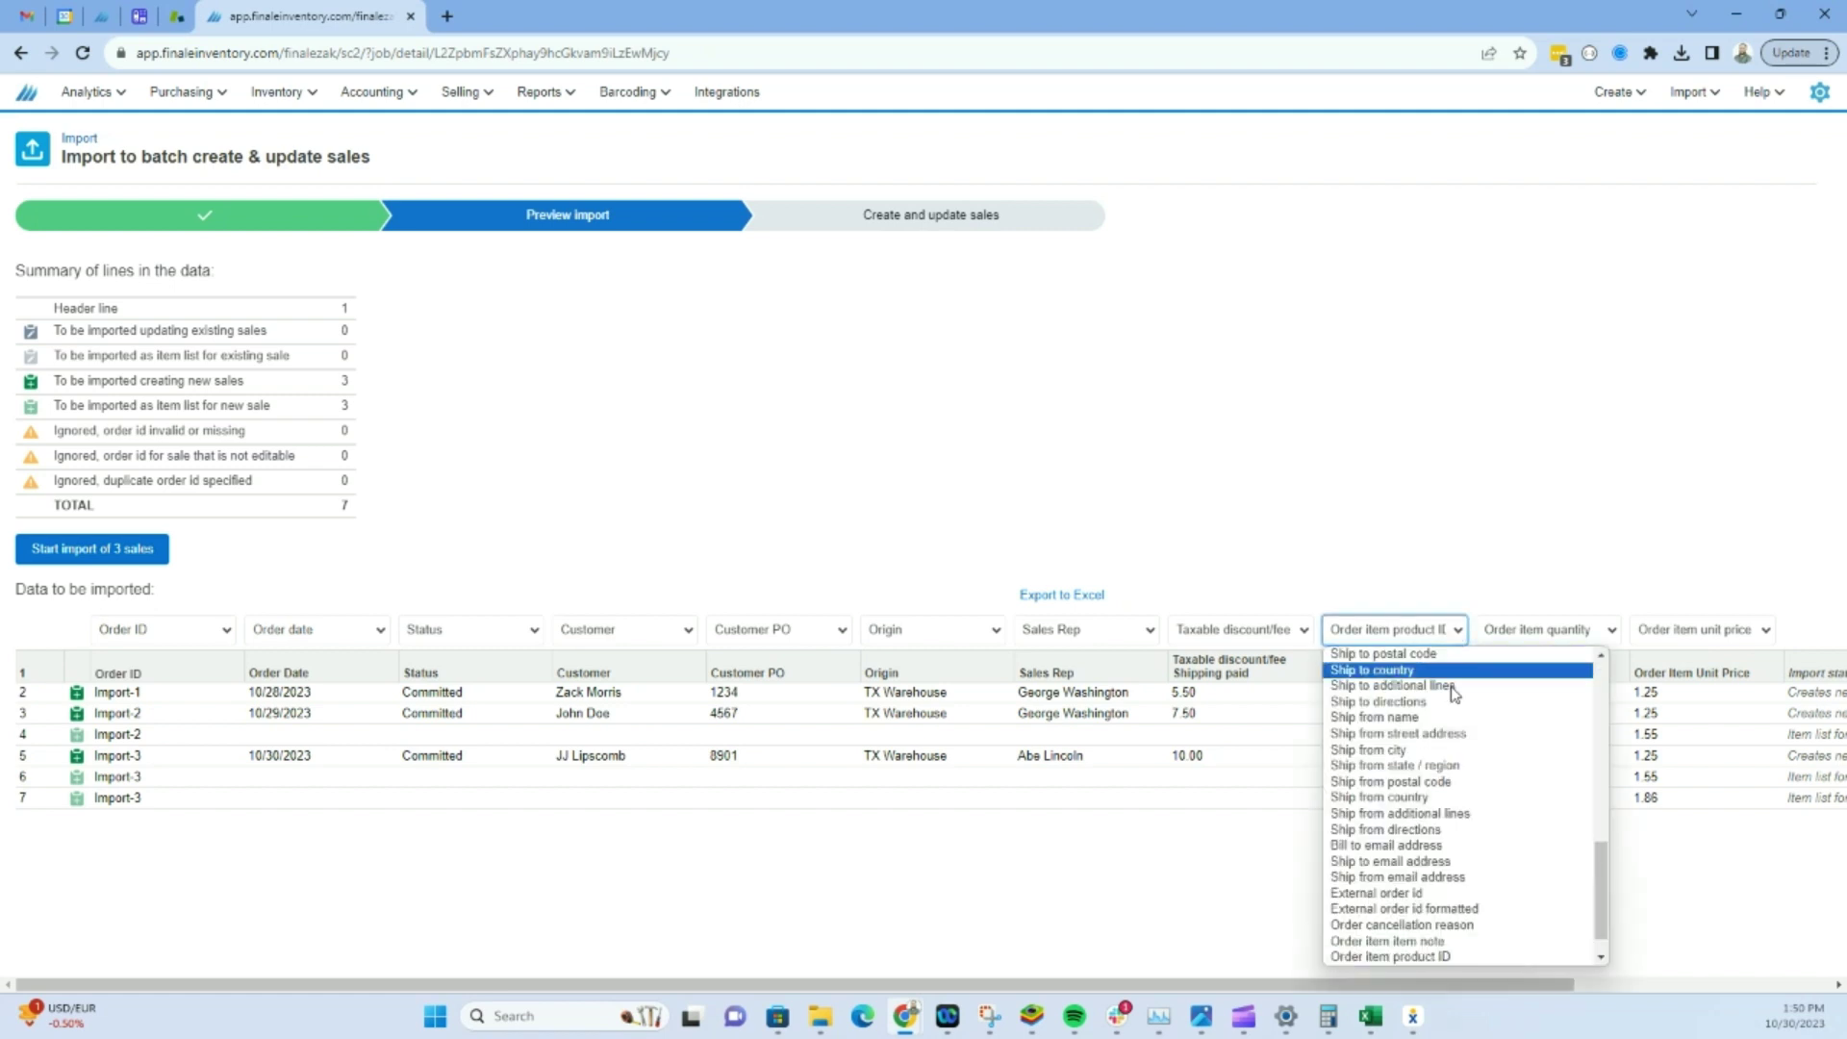
pyautogui.click(1414, 537)
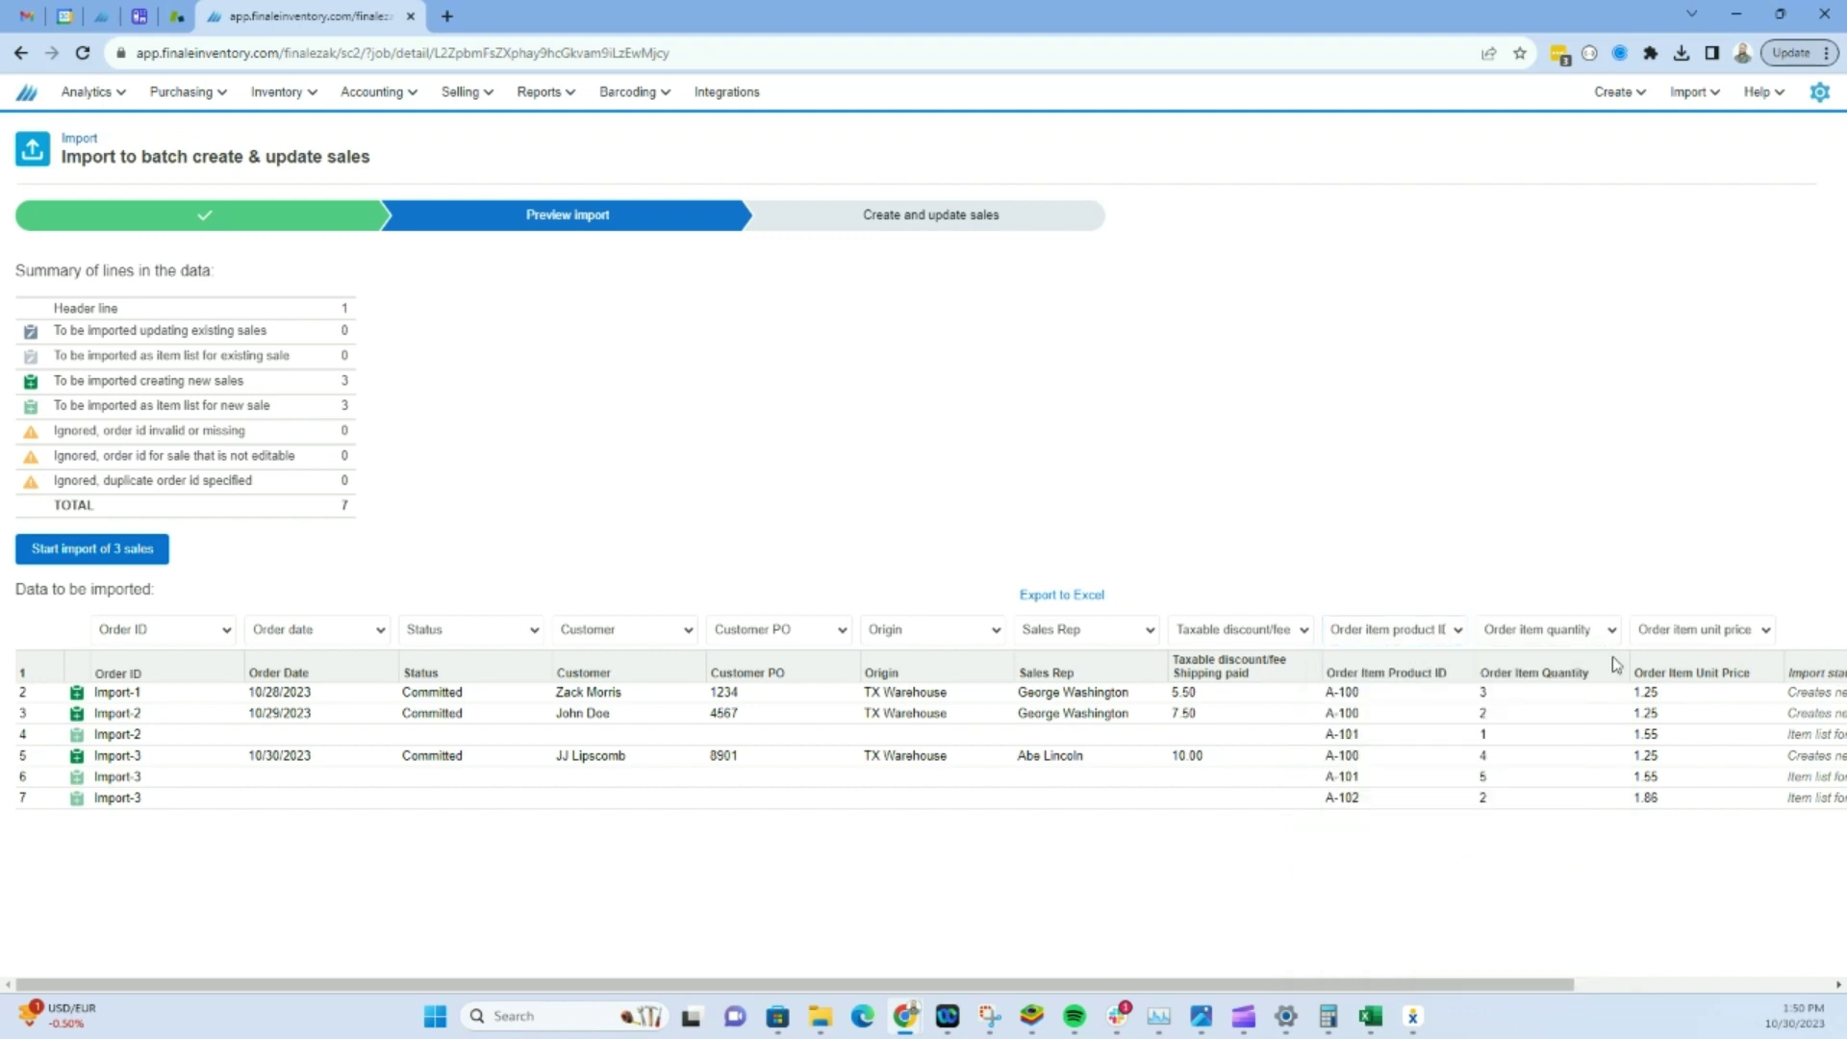
pyautogui.click(134, 555)
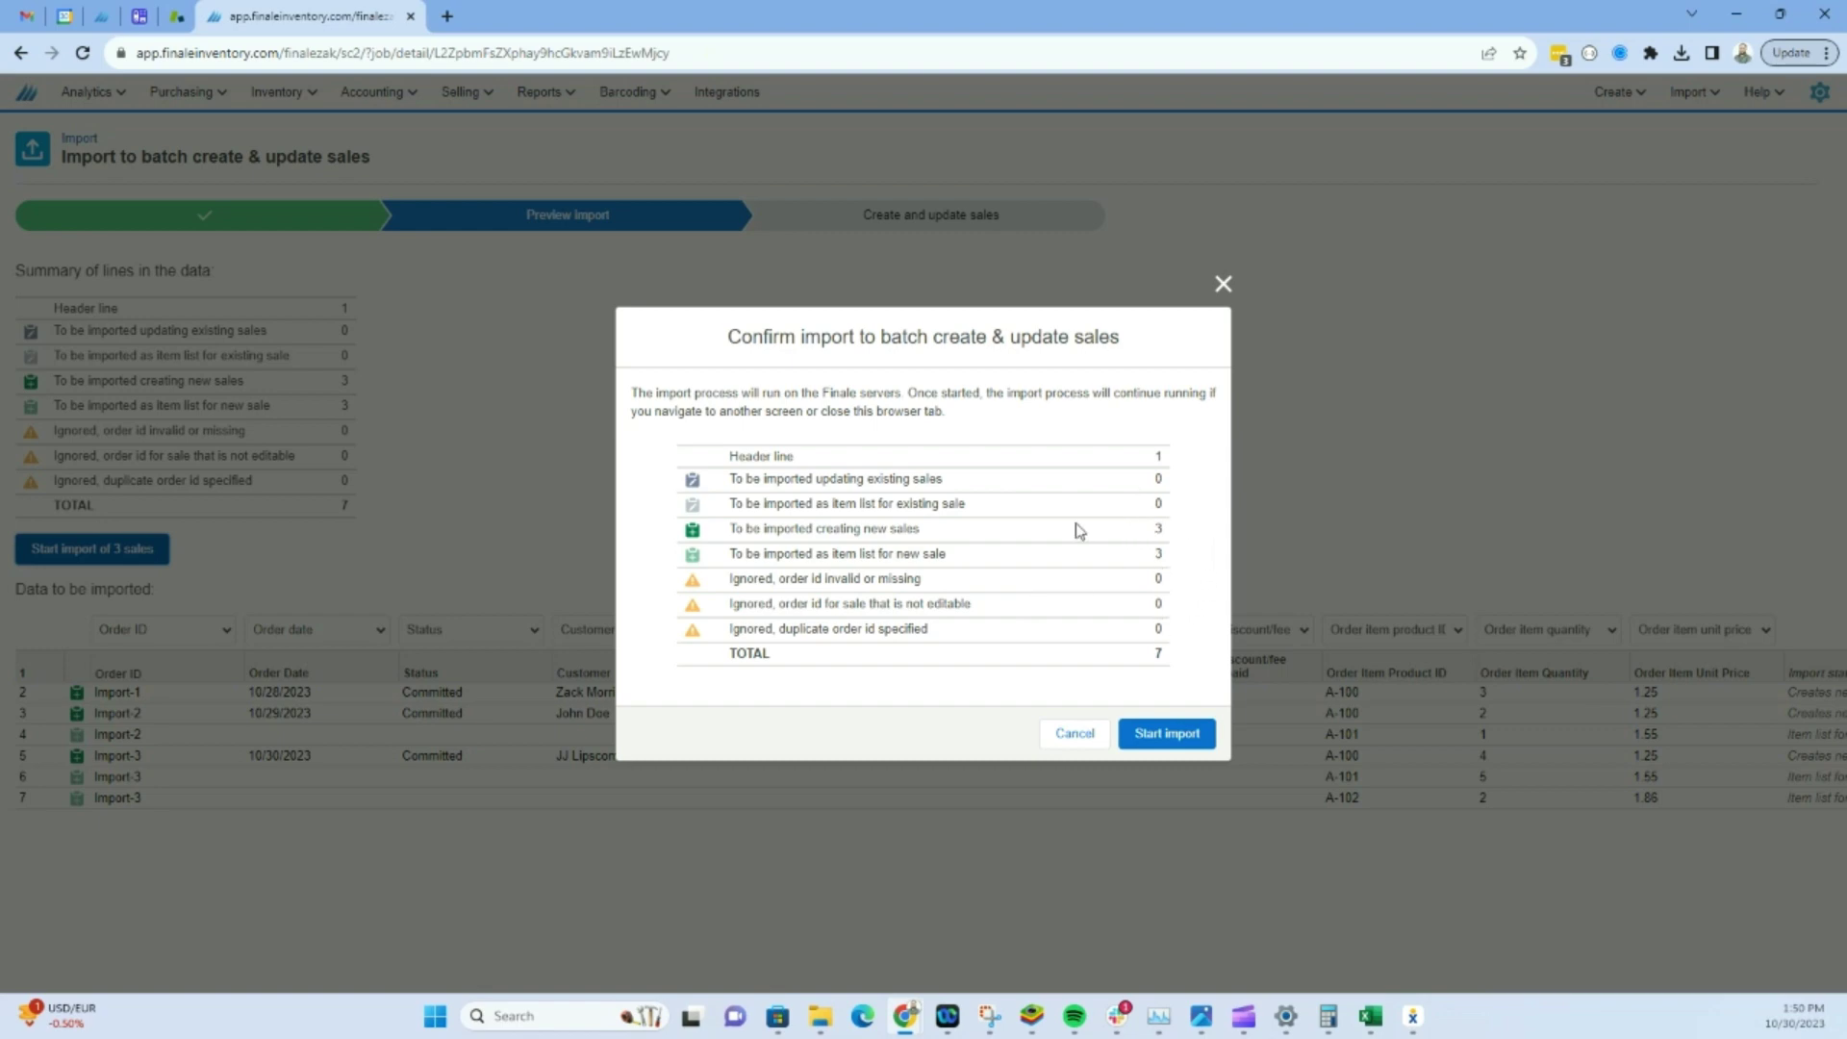
# - Confirm the import of all 7 rows and go to the Sales list
pyautogui.click(1190, 735)
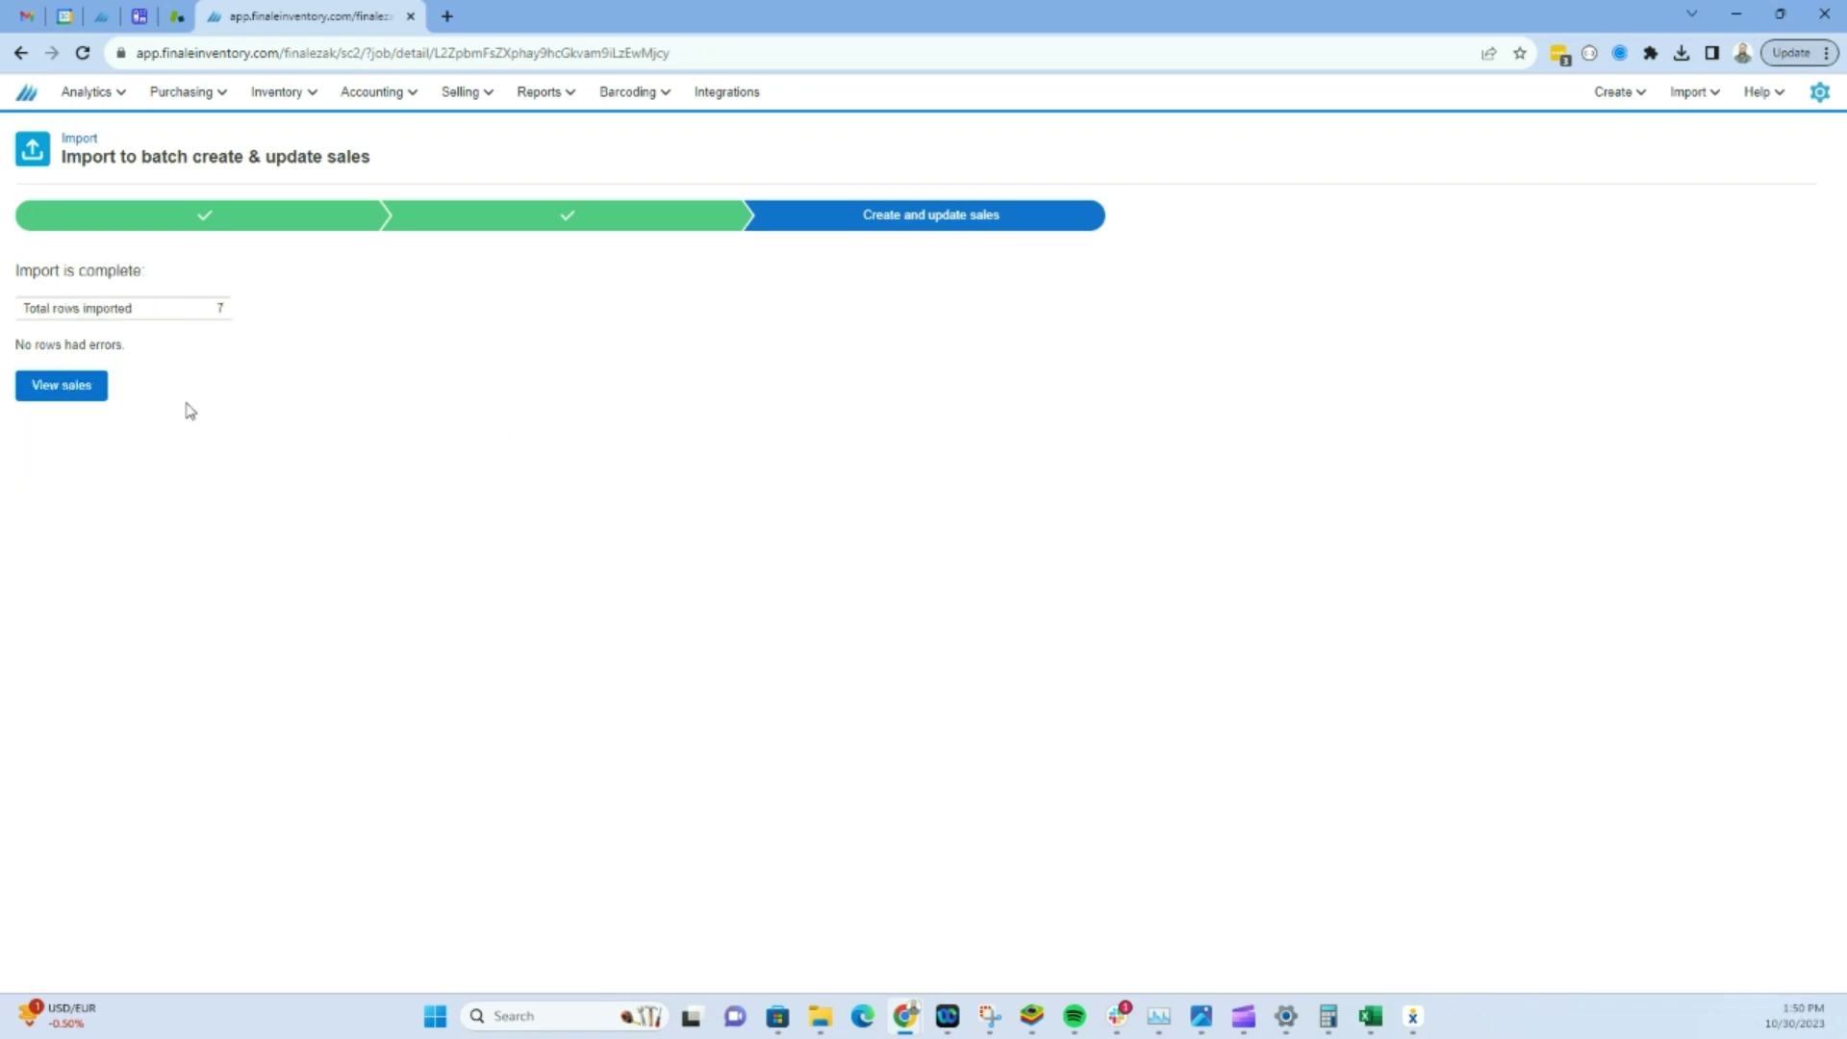
pyautogui.click(103, 401)
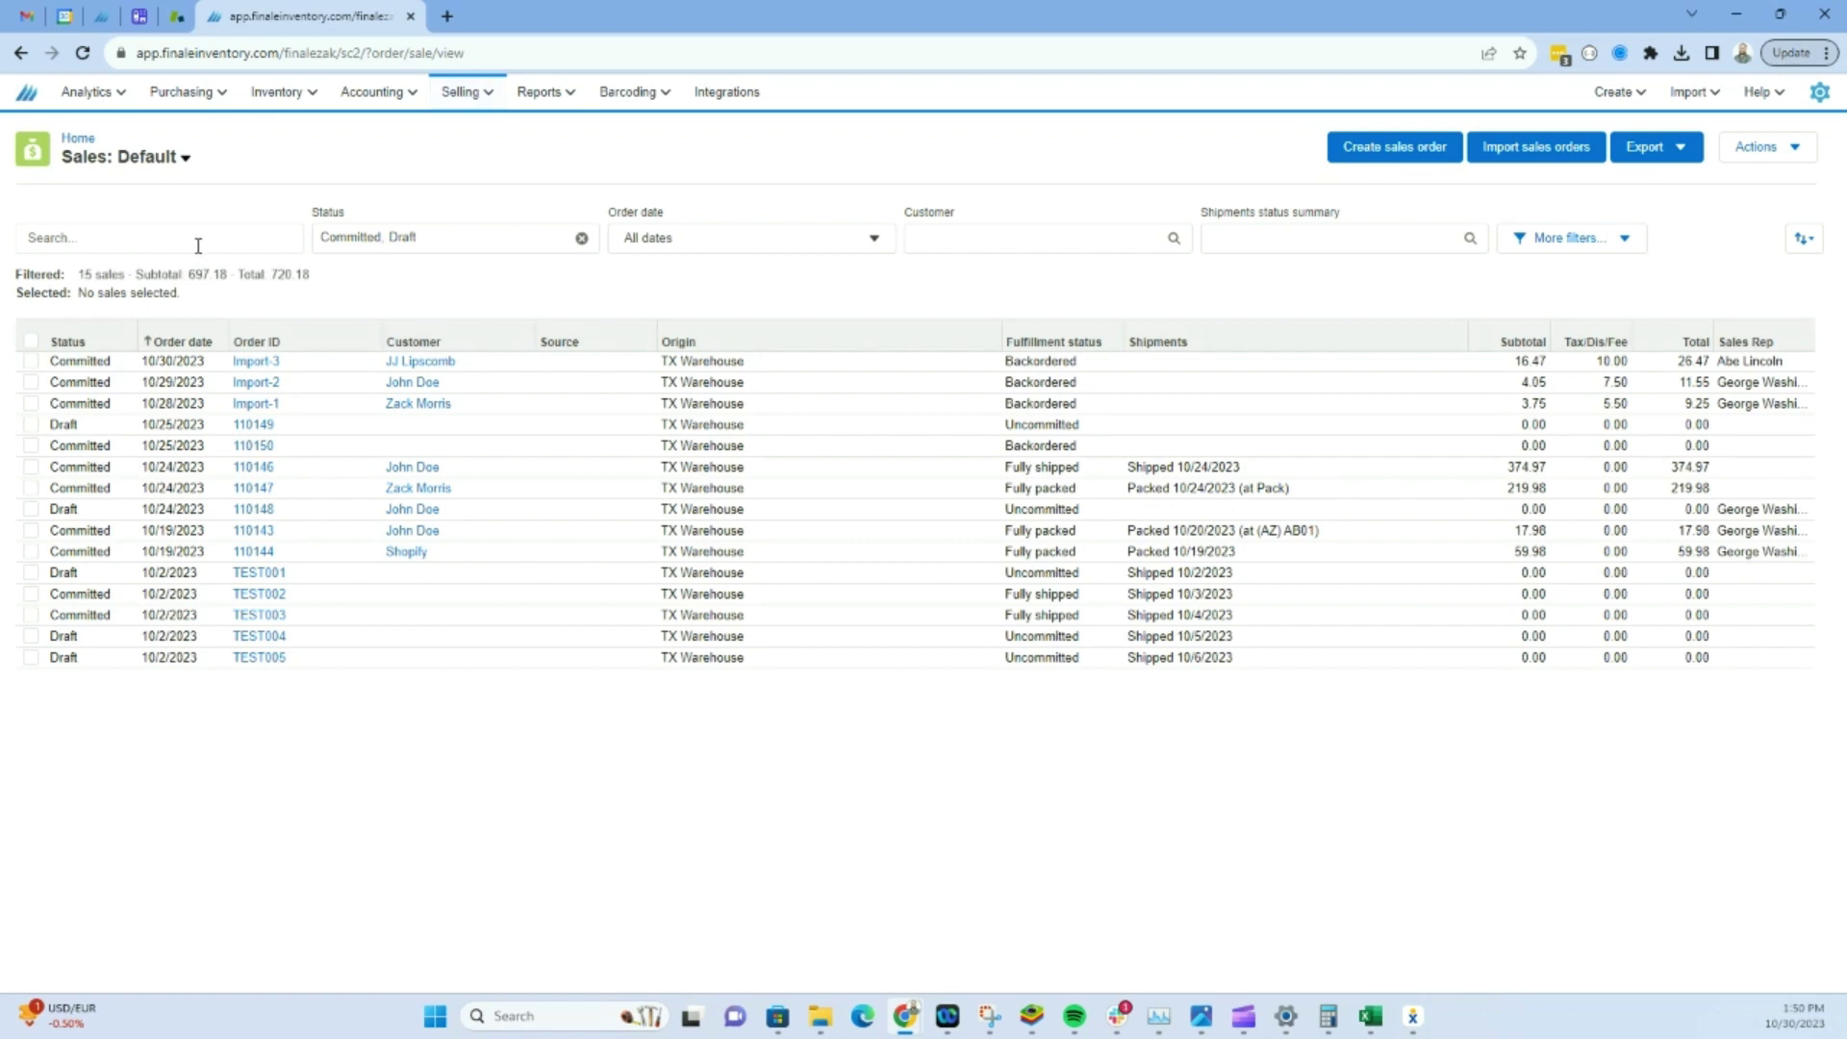
# - Search the Sales list for 'IMPOR' to show only Import-1 to Import-3
pyautogui.click(198, 246)
pyautogui.write('IMPOR')
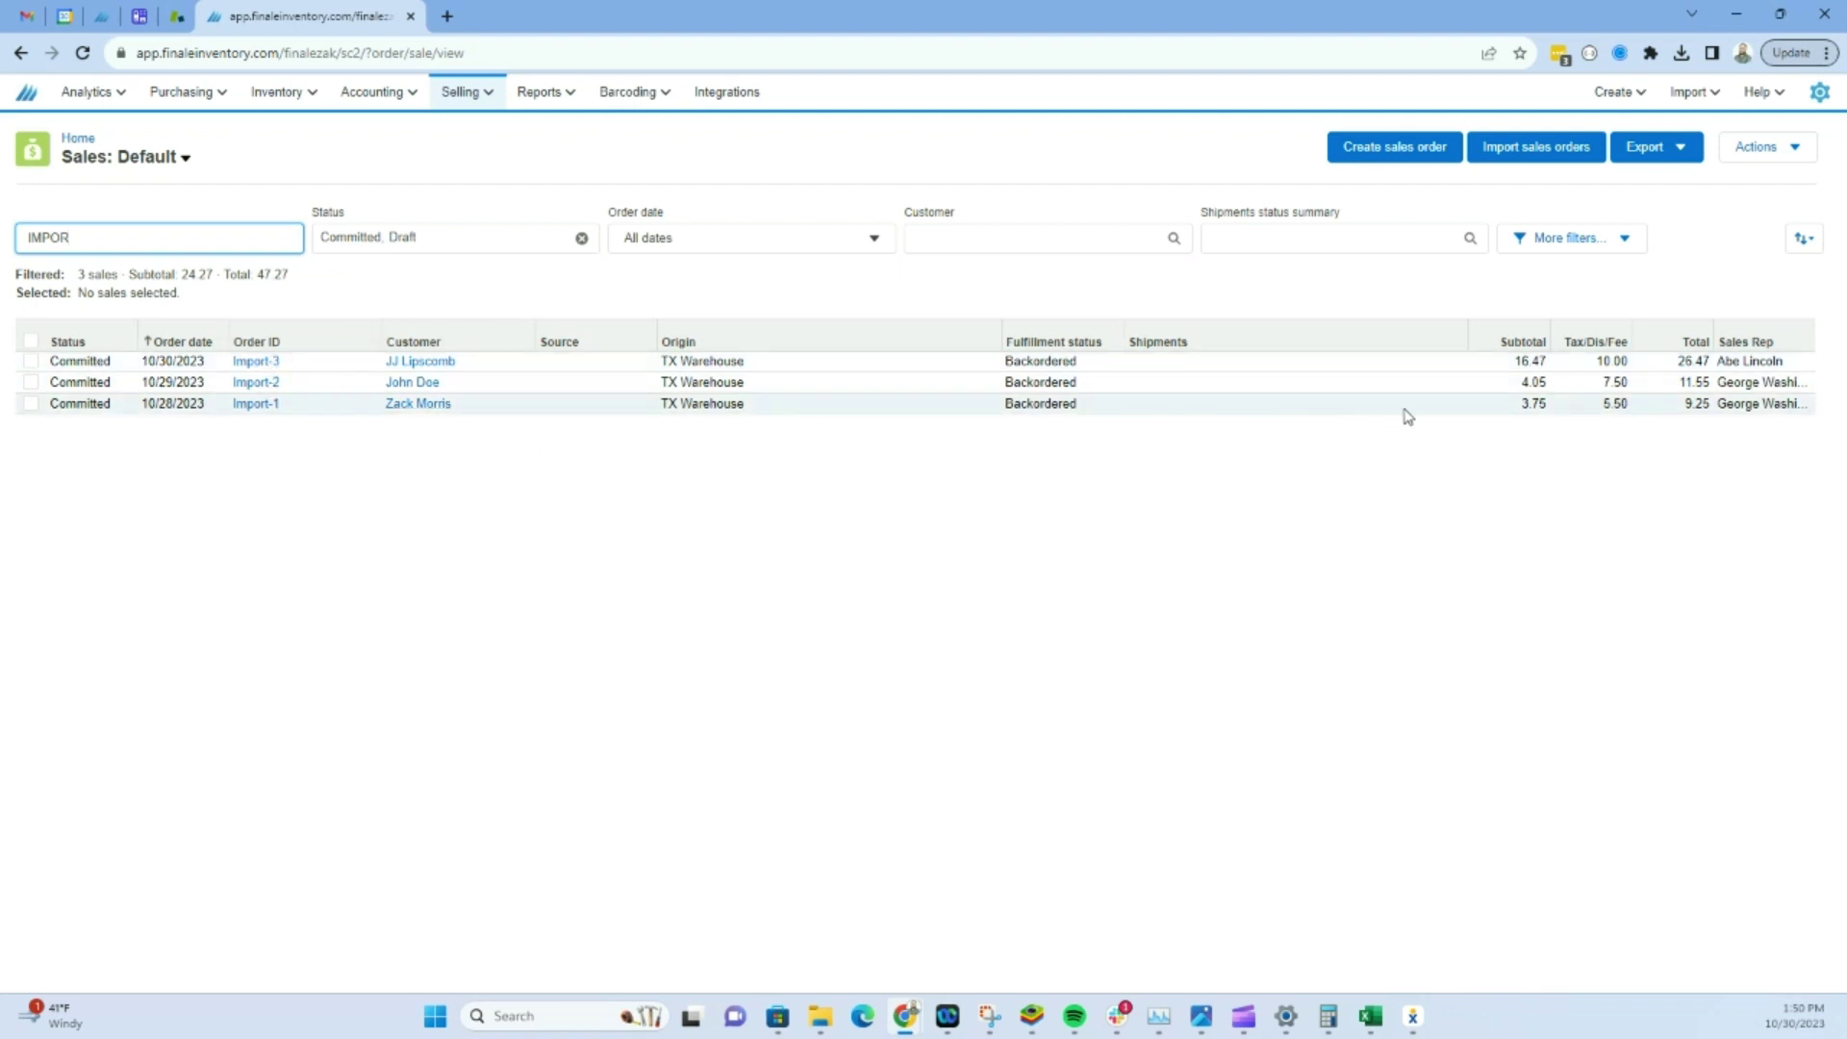
# - Open the Import-3 order and mark its product IDs A-100, A-101, A-102 in the Excel table
pyautogui.click(256, 361)
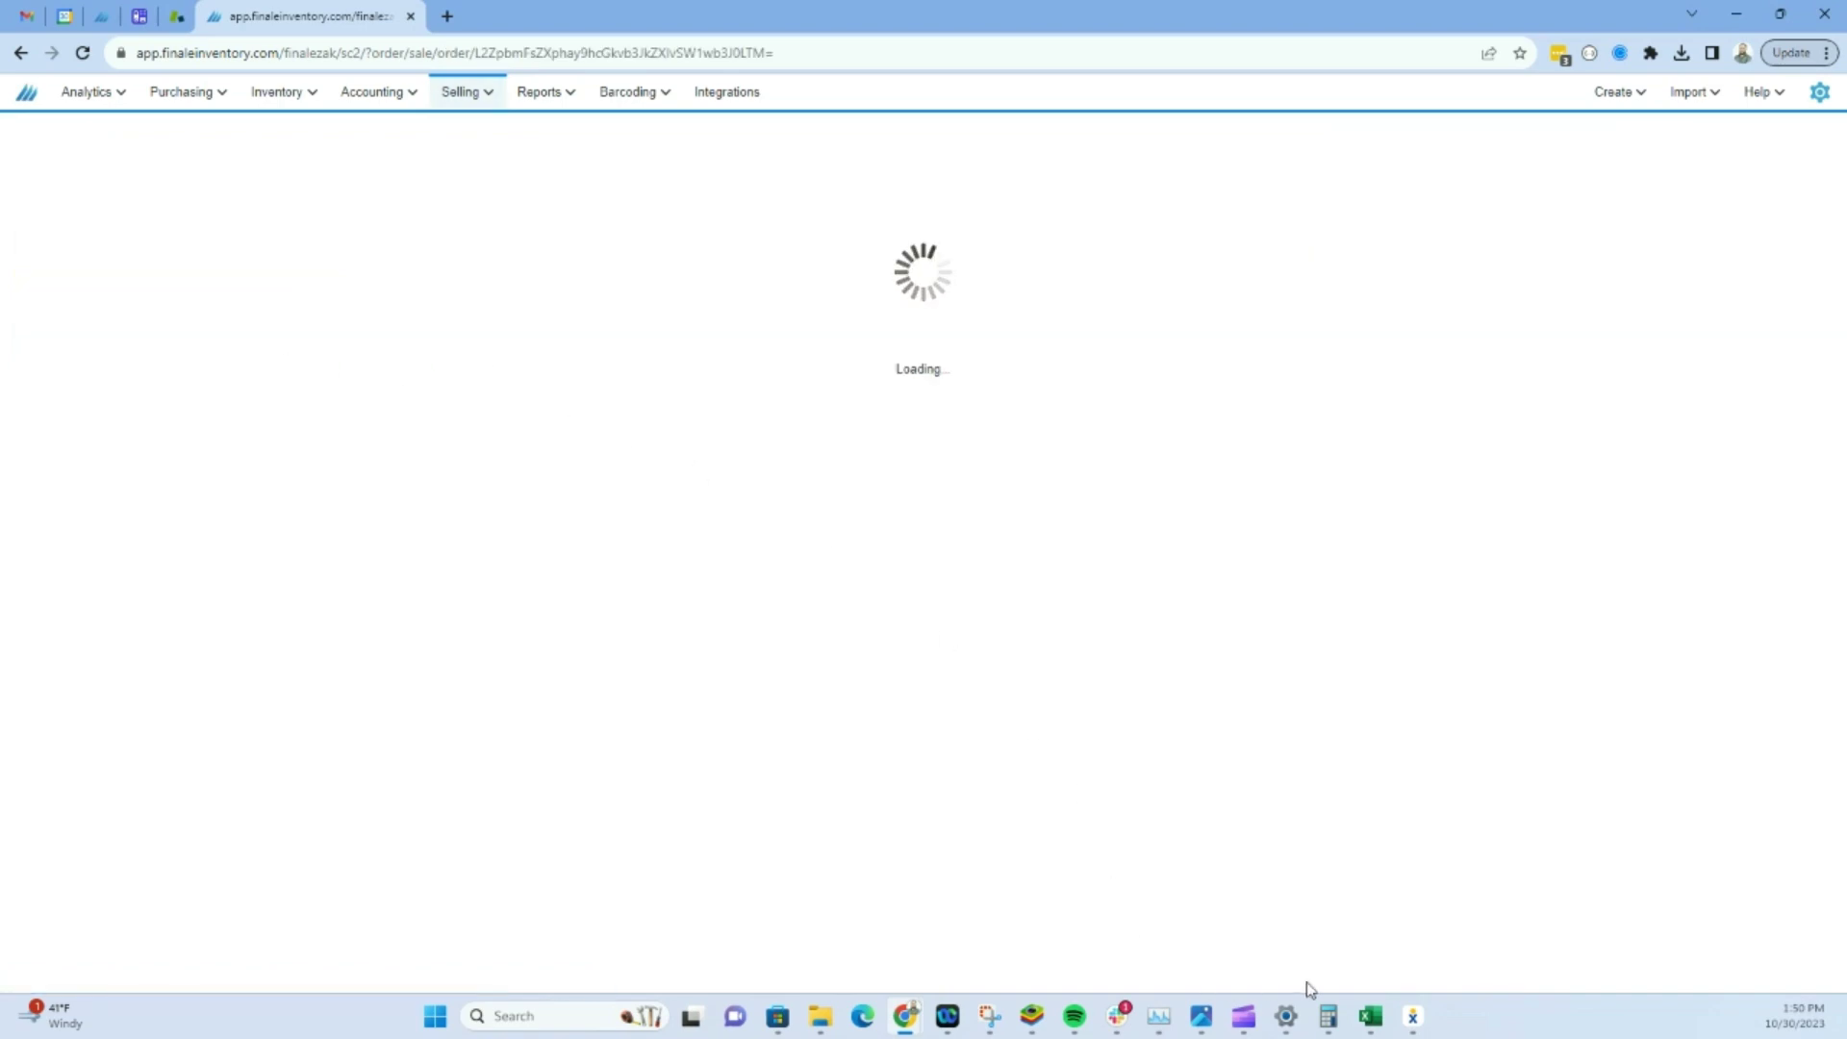
pyautogui.click(1371, 1012)
pyautogui.click(381, 469)
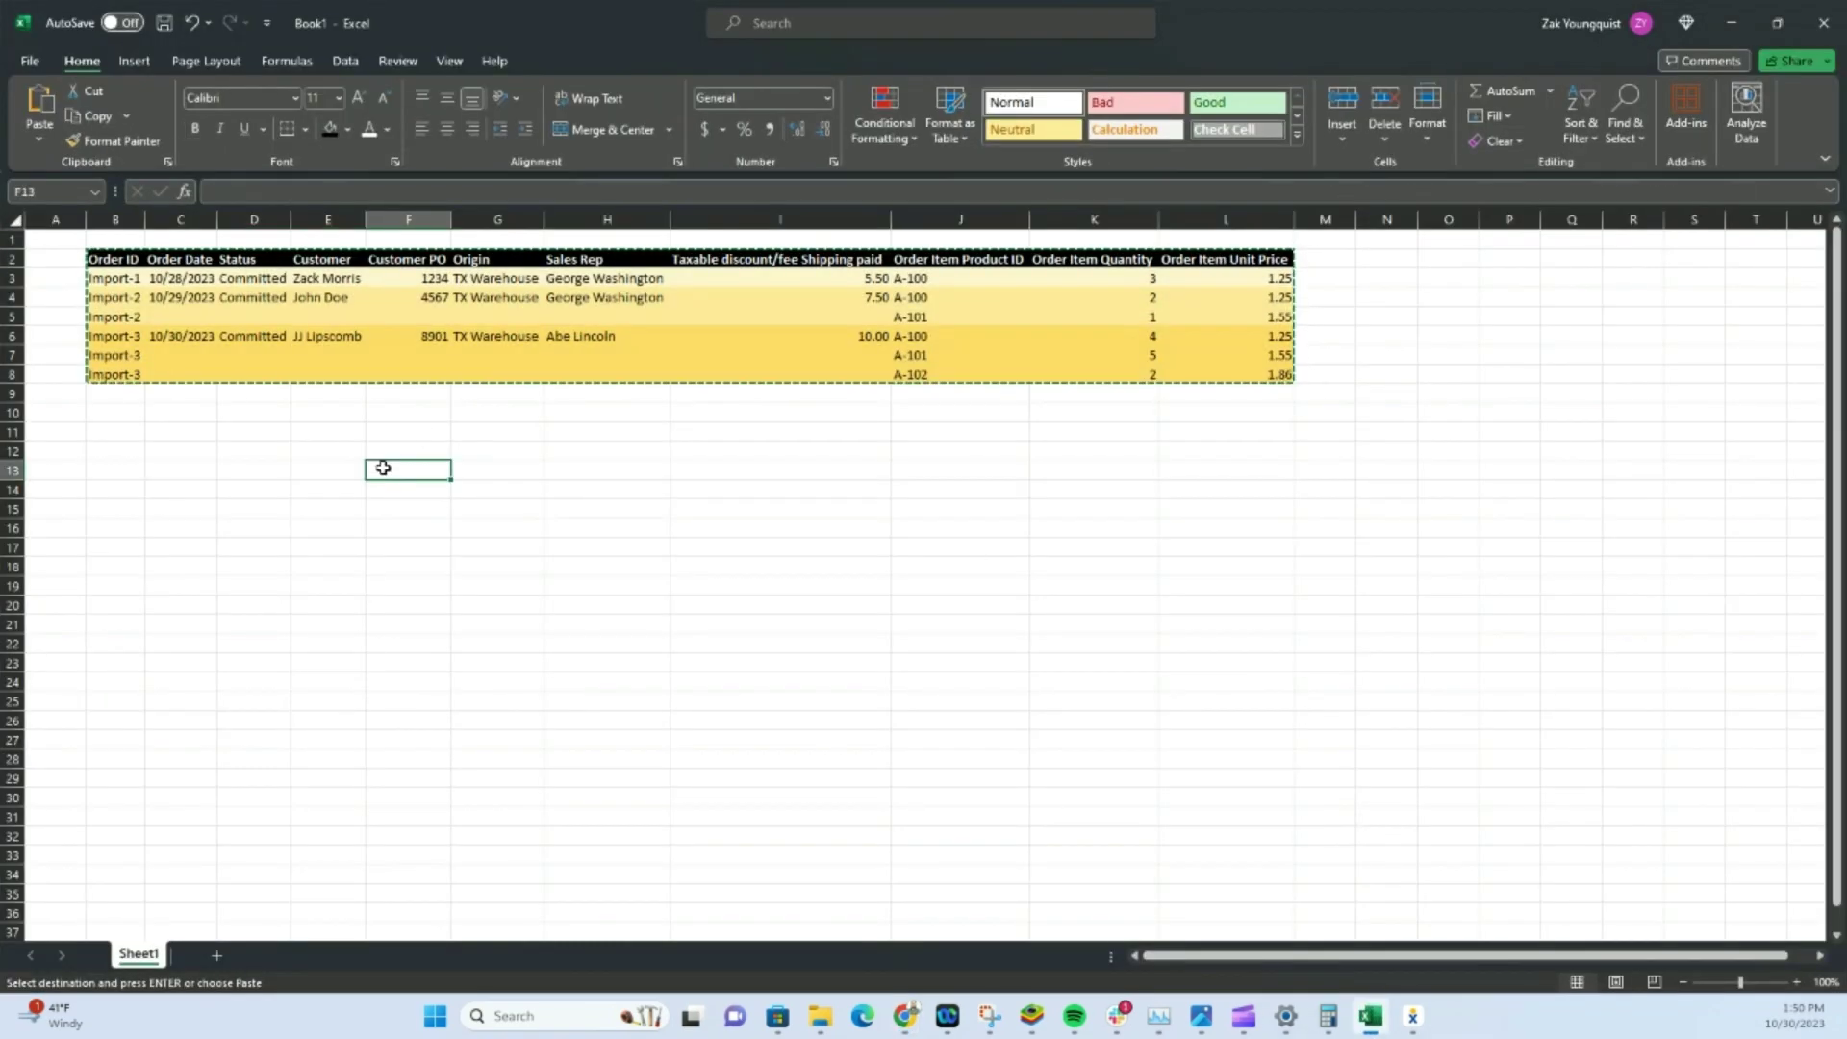
pyautogui.moveTo(926, 337); pyautogui.dragTo(924, 376)
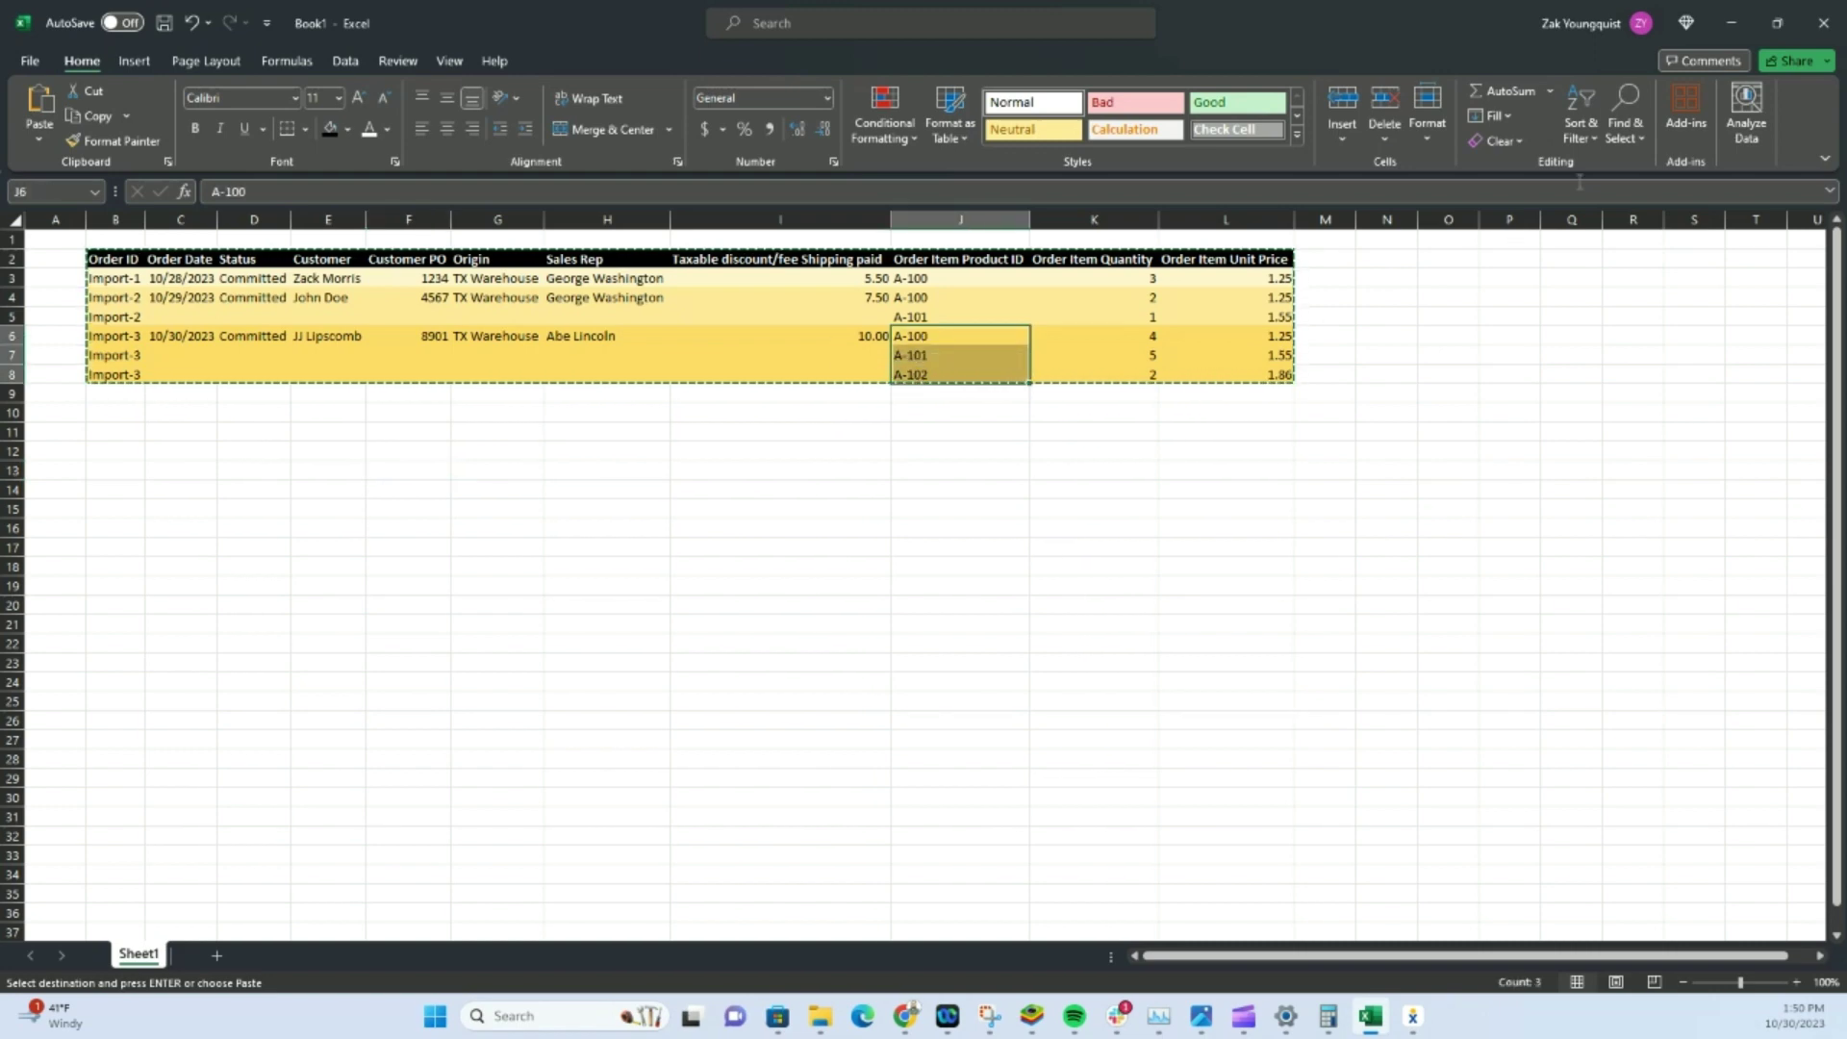
# - Verify Import-3 shows A-100, A-101, A-102 with quantities 4, 5, 2 totalling 26.47
pyautogui.click(1725, 25)
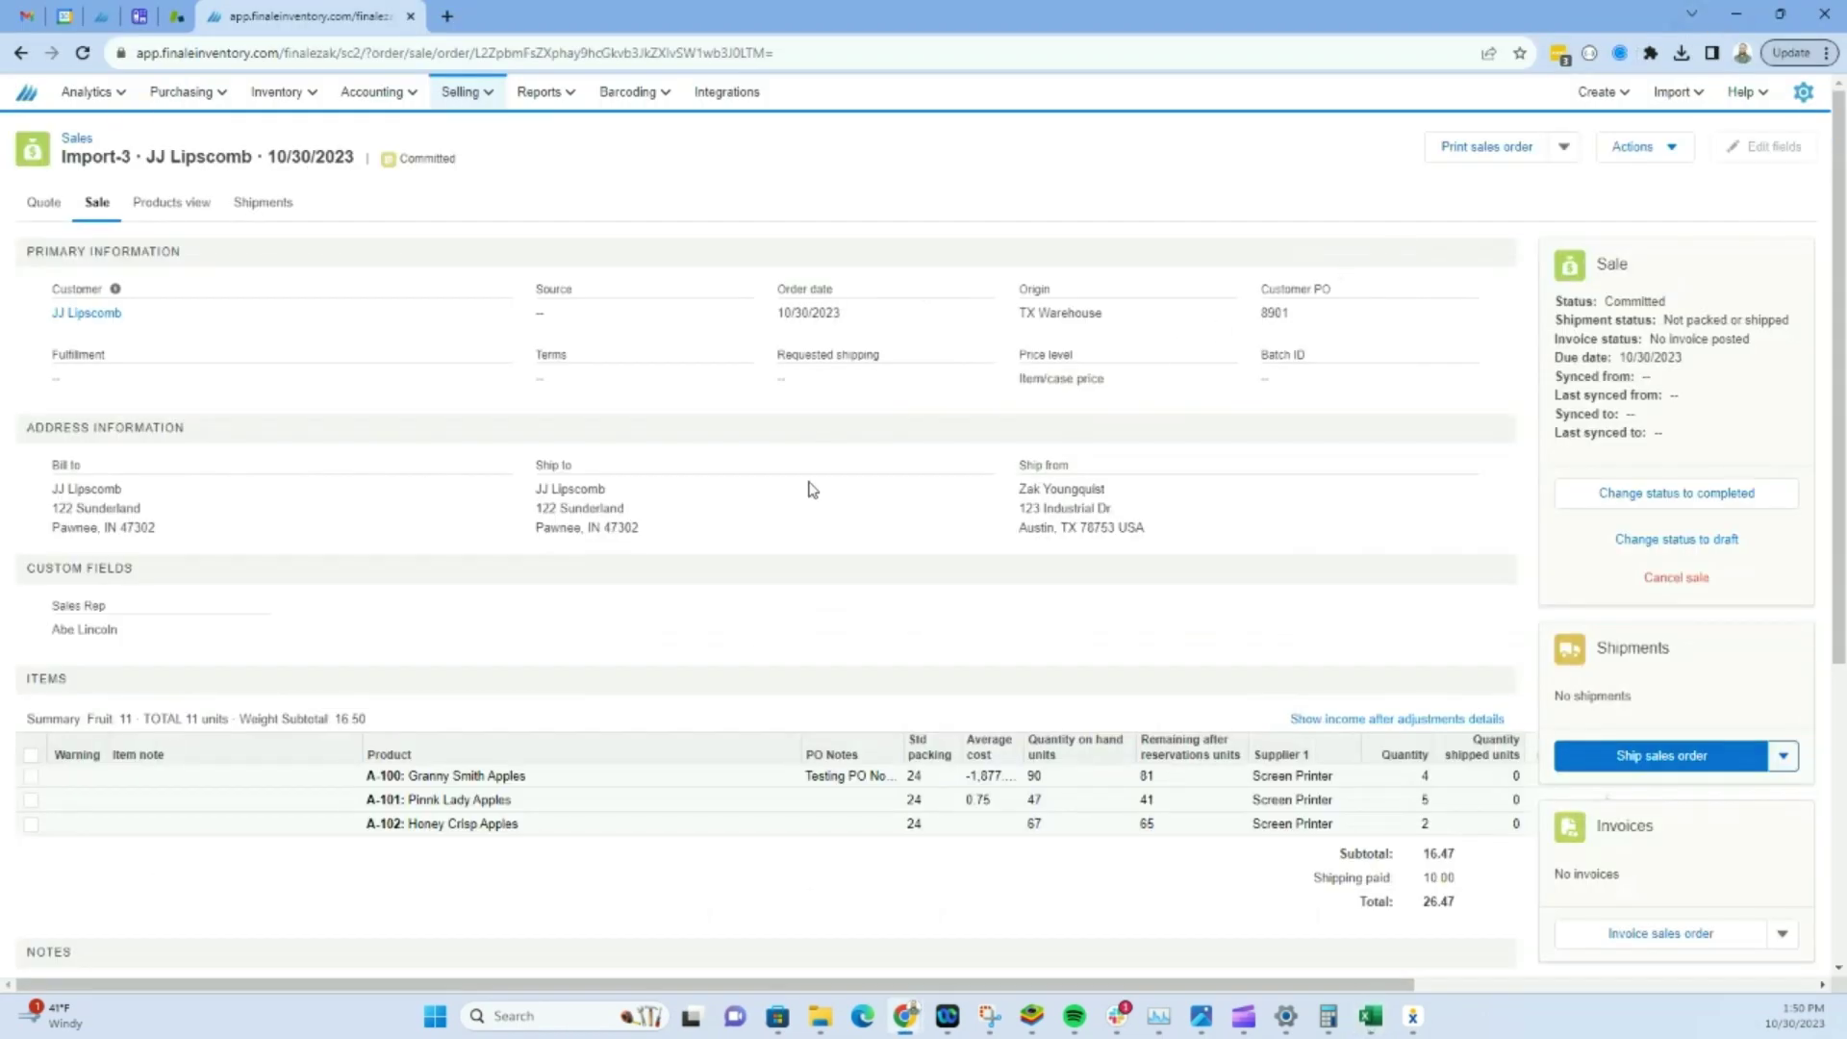
pyautogui.scroll(-3, 813, 489)
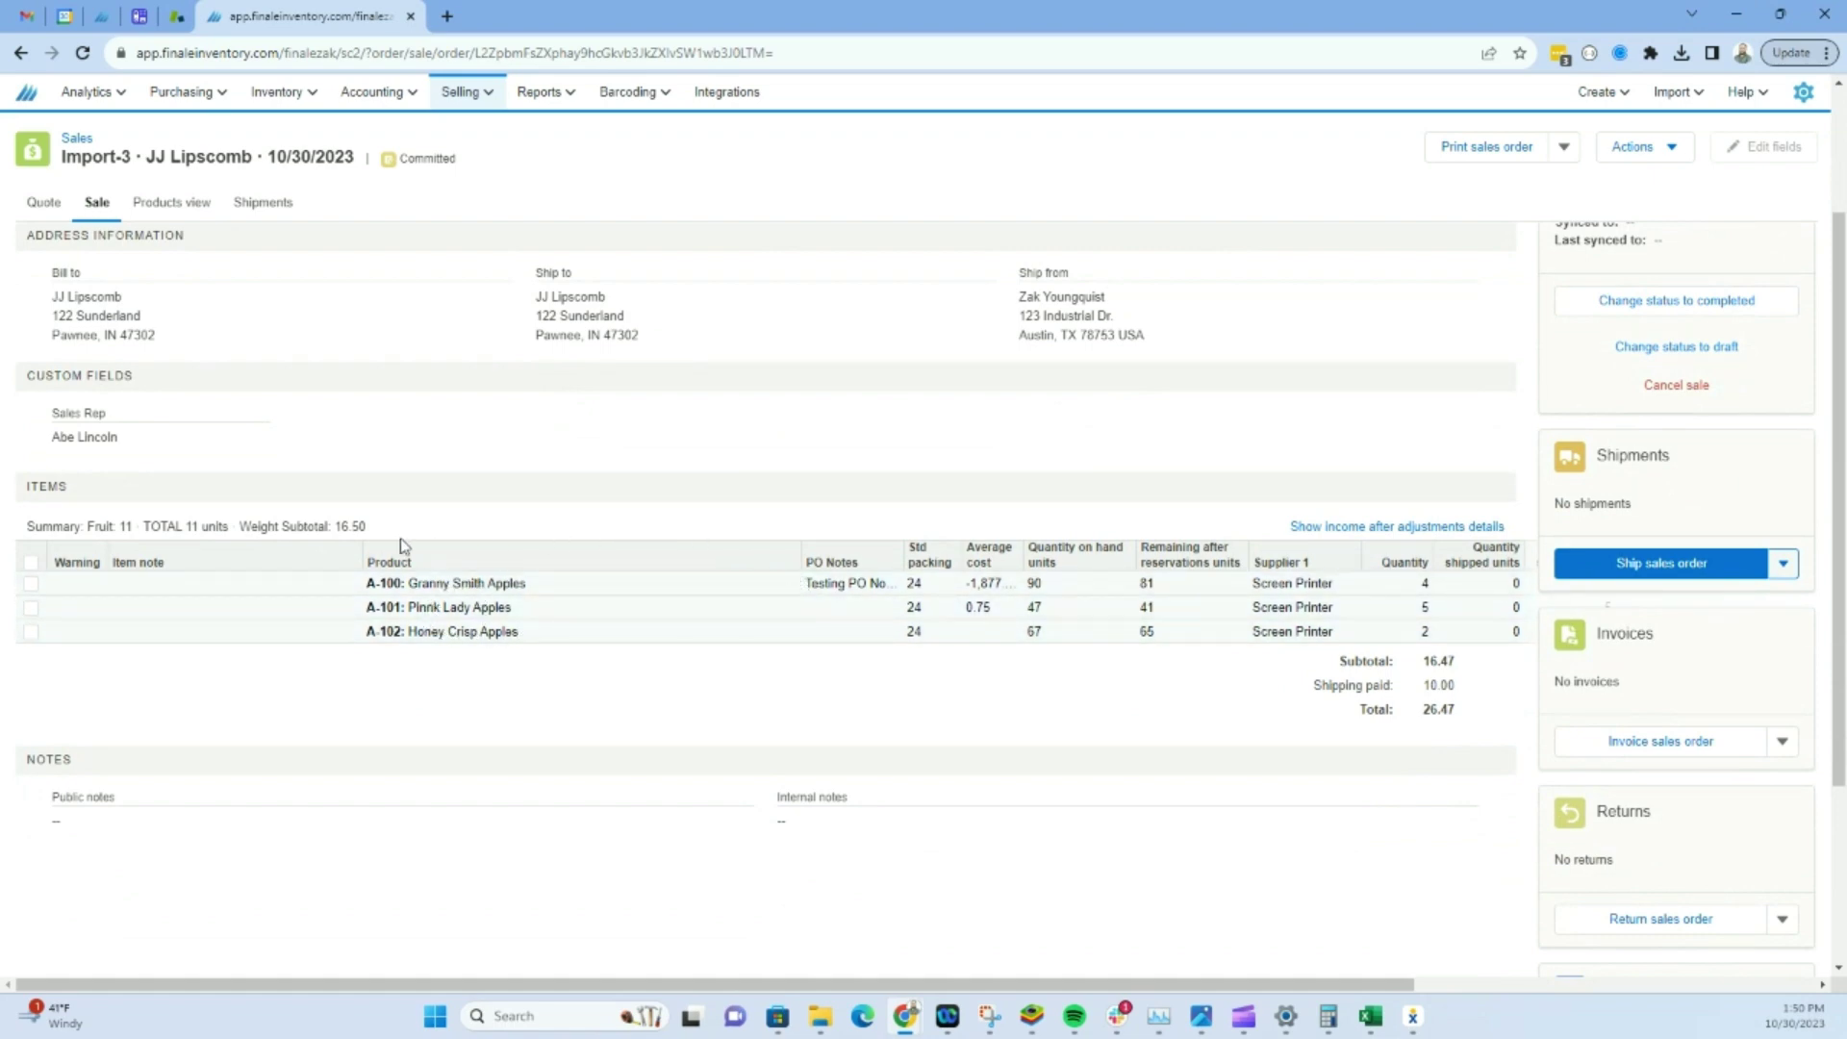
pyautogui.scroll(2, 851, 591)
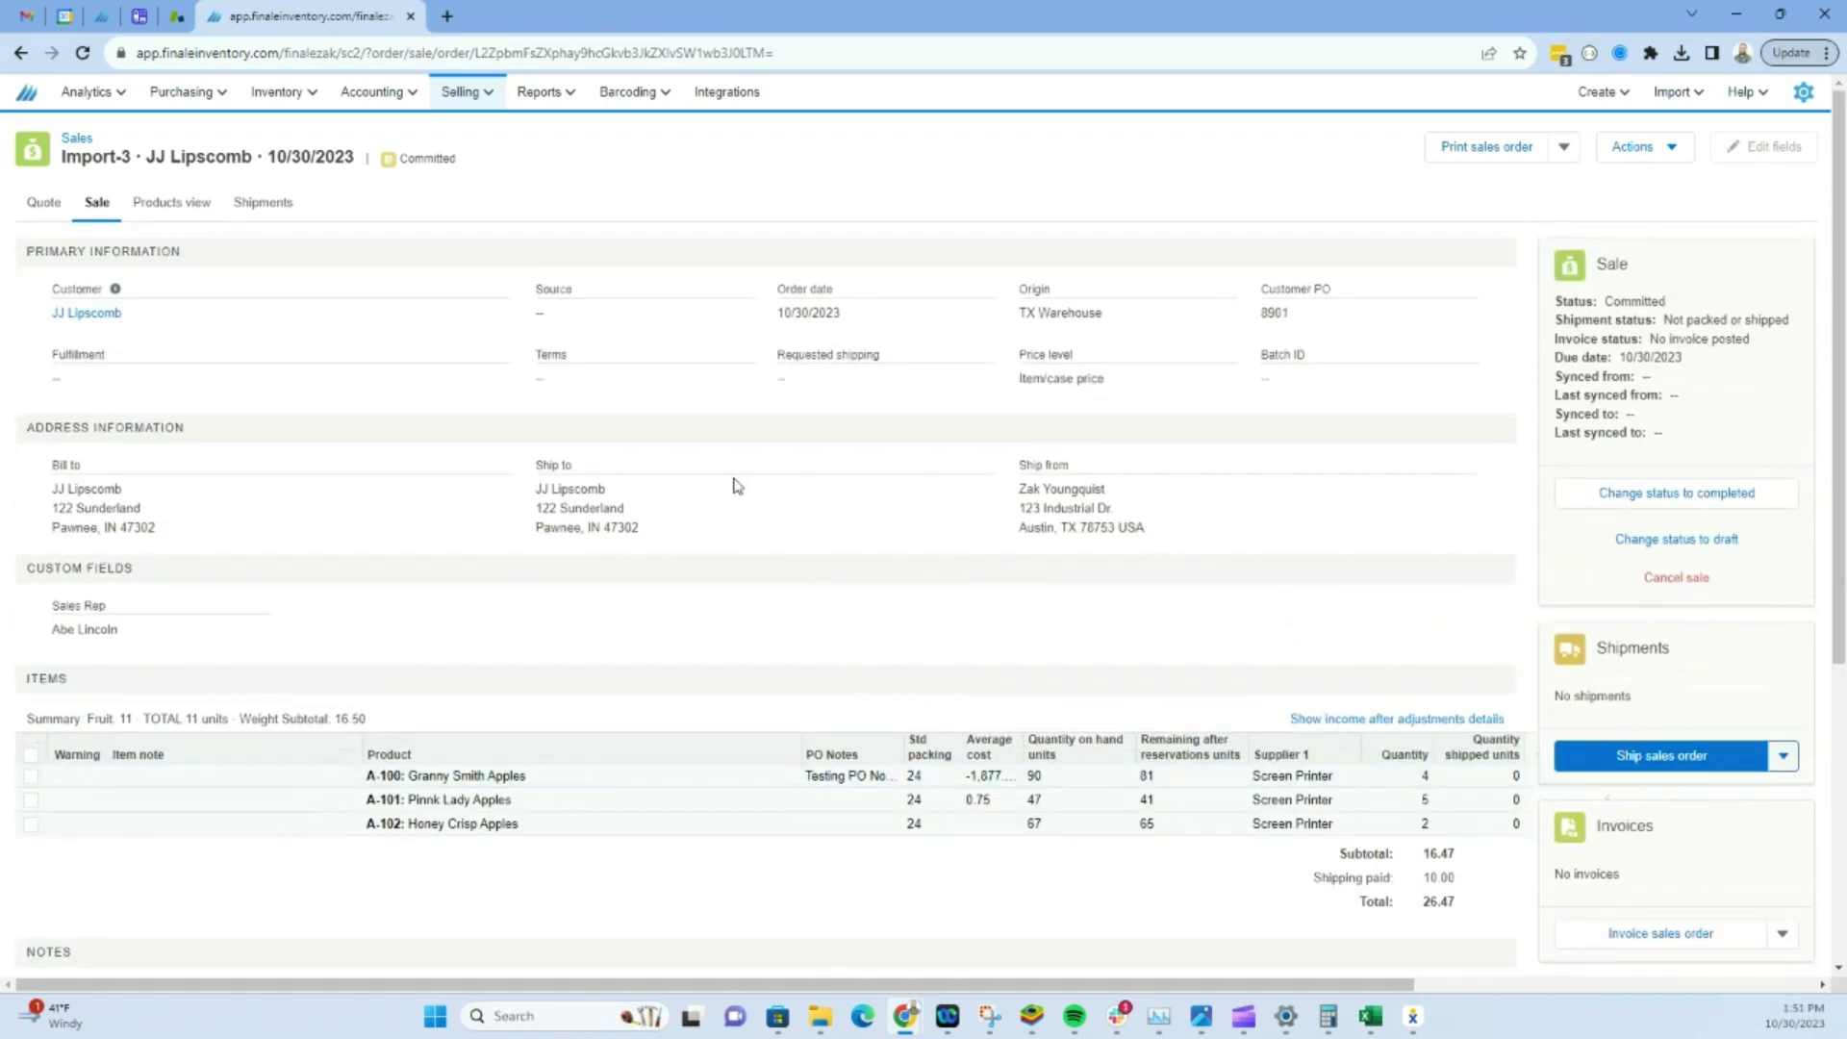